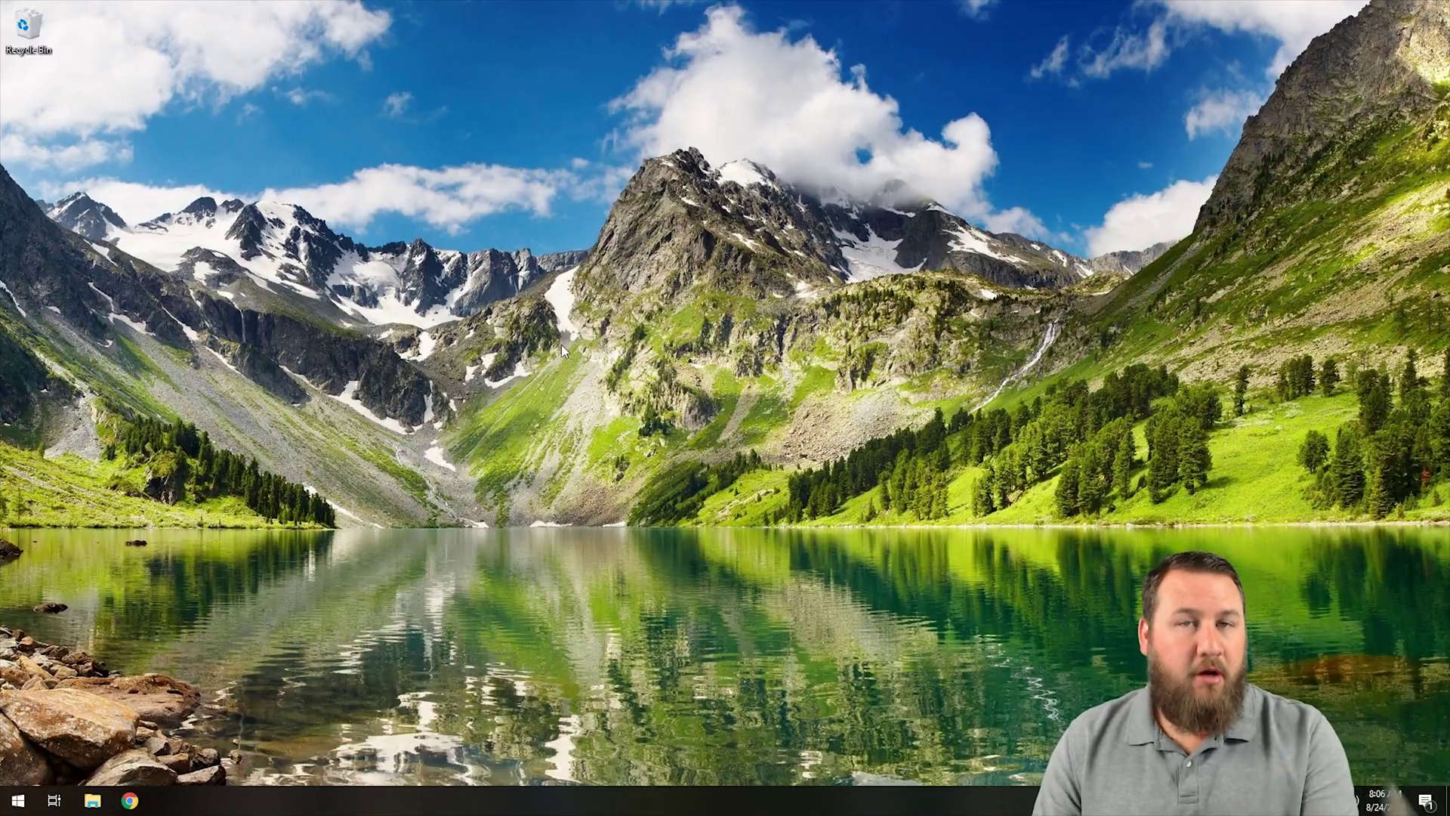
Open Personalization settings from the desktop and go to the Lock screen page
drag(750, 385, 583, 299)
right_click(605, 286)
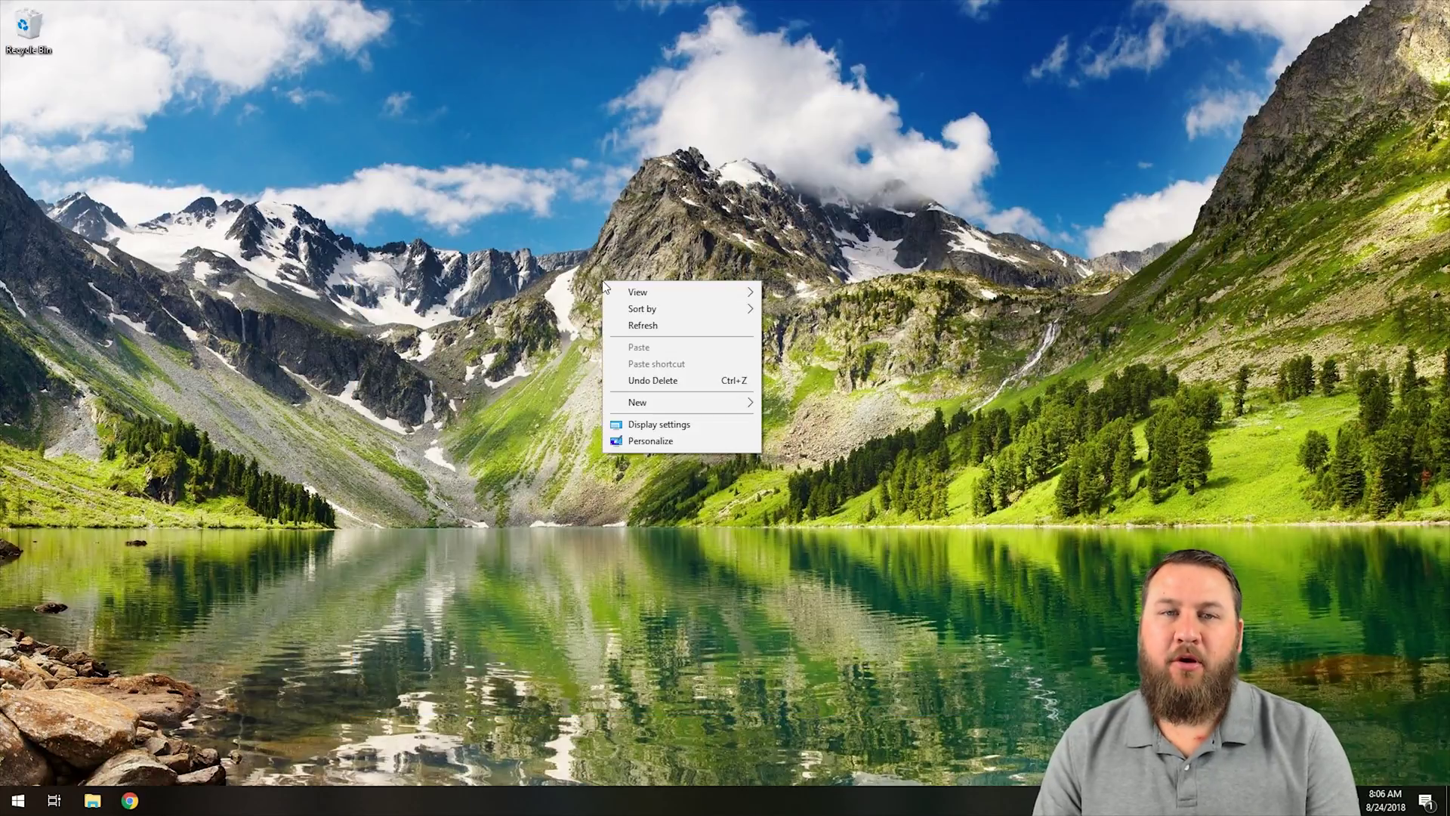
click(654, 442)
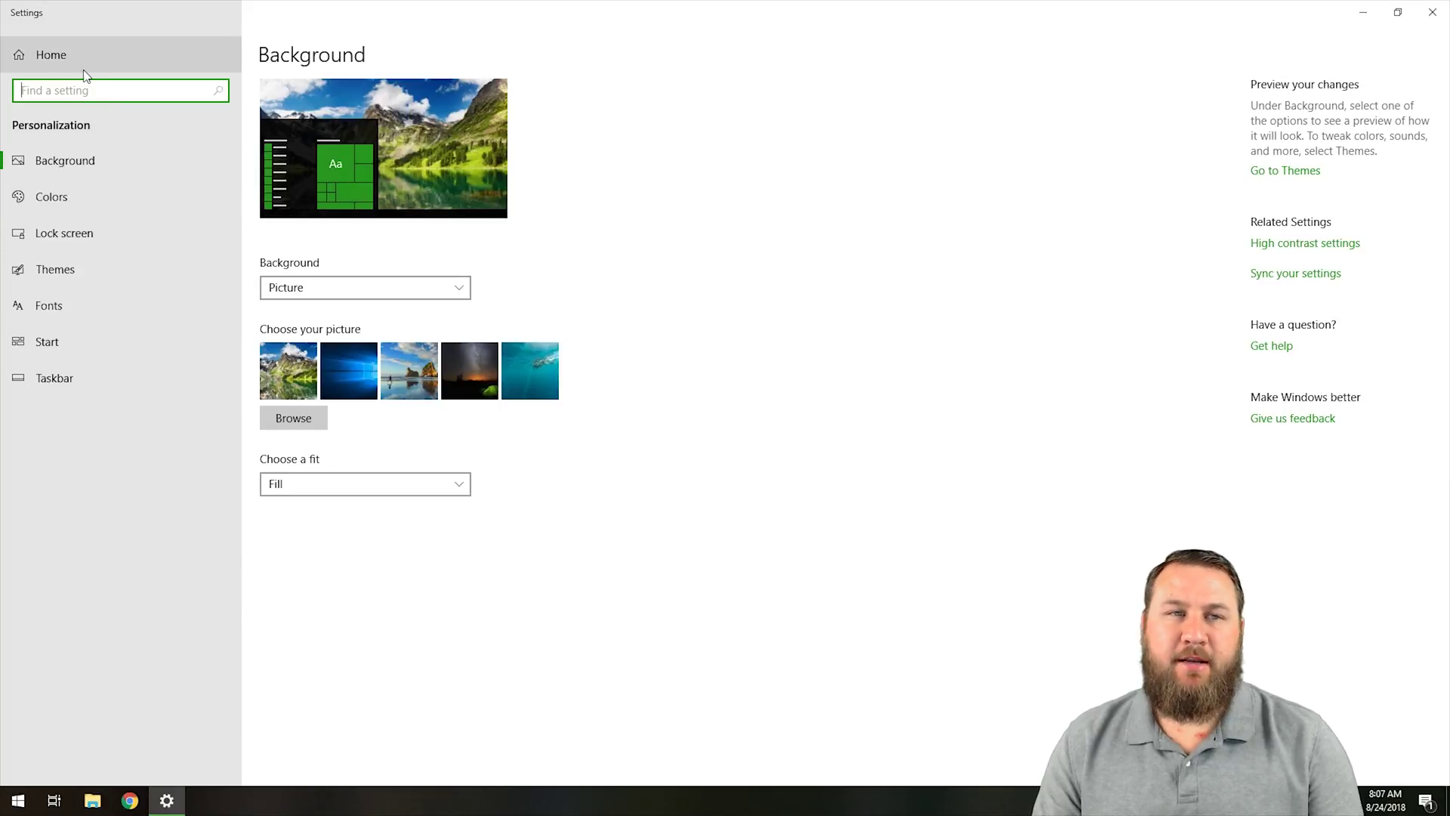
click(66, 233)
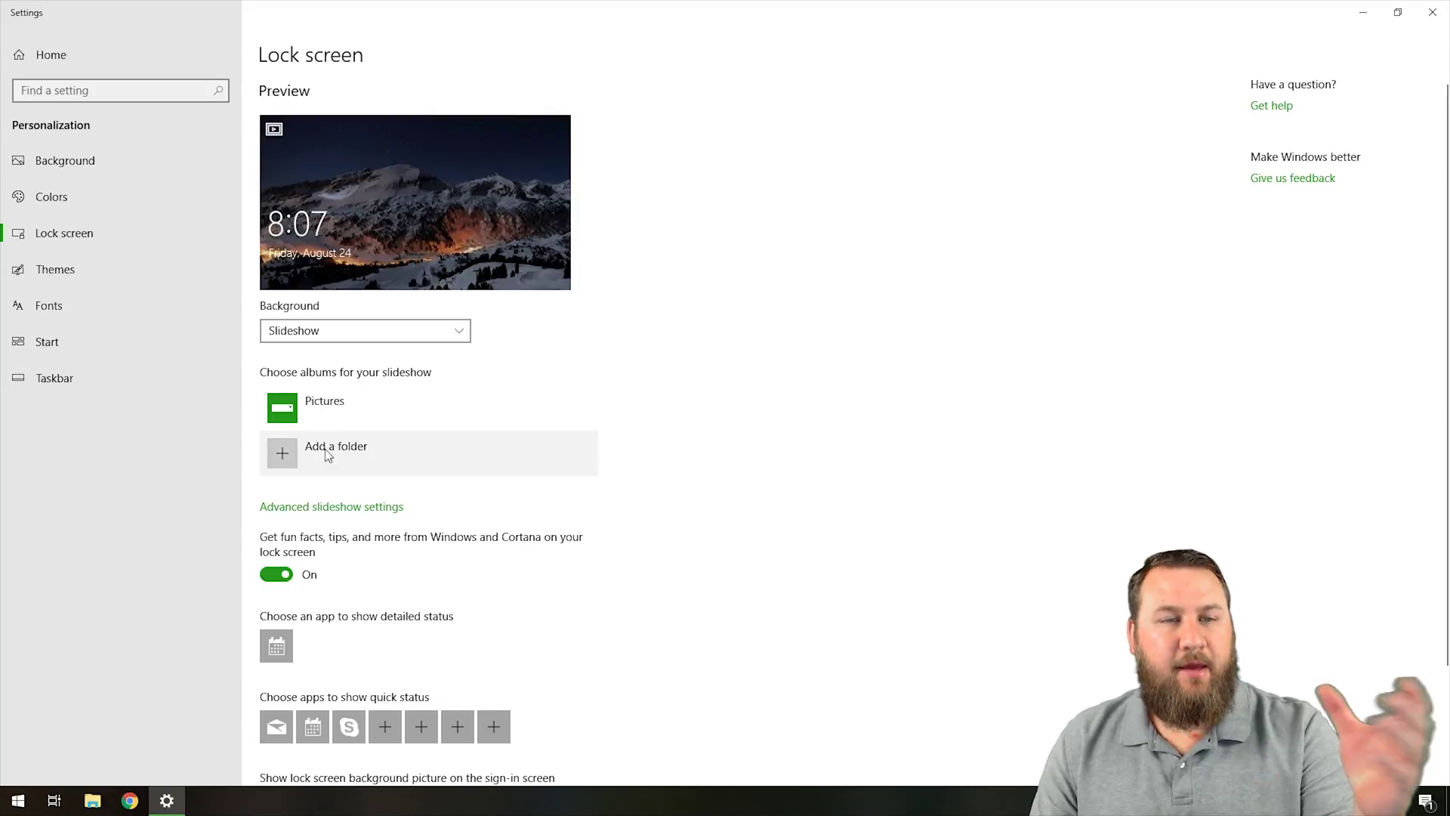
Change the lock screen background type from Slideshow to Picture
scroll(405, 422, down, 2)
scroll(404, 378, up, 2)
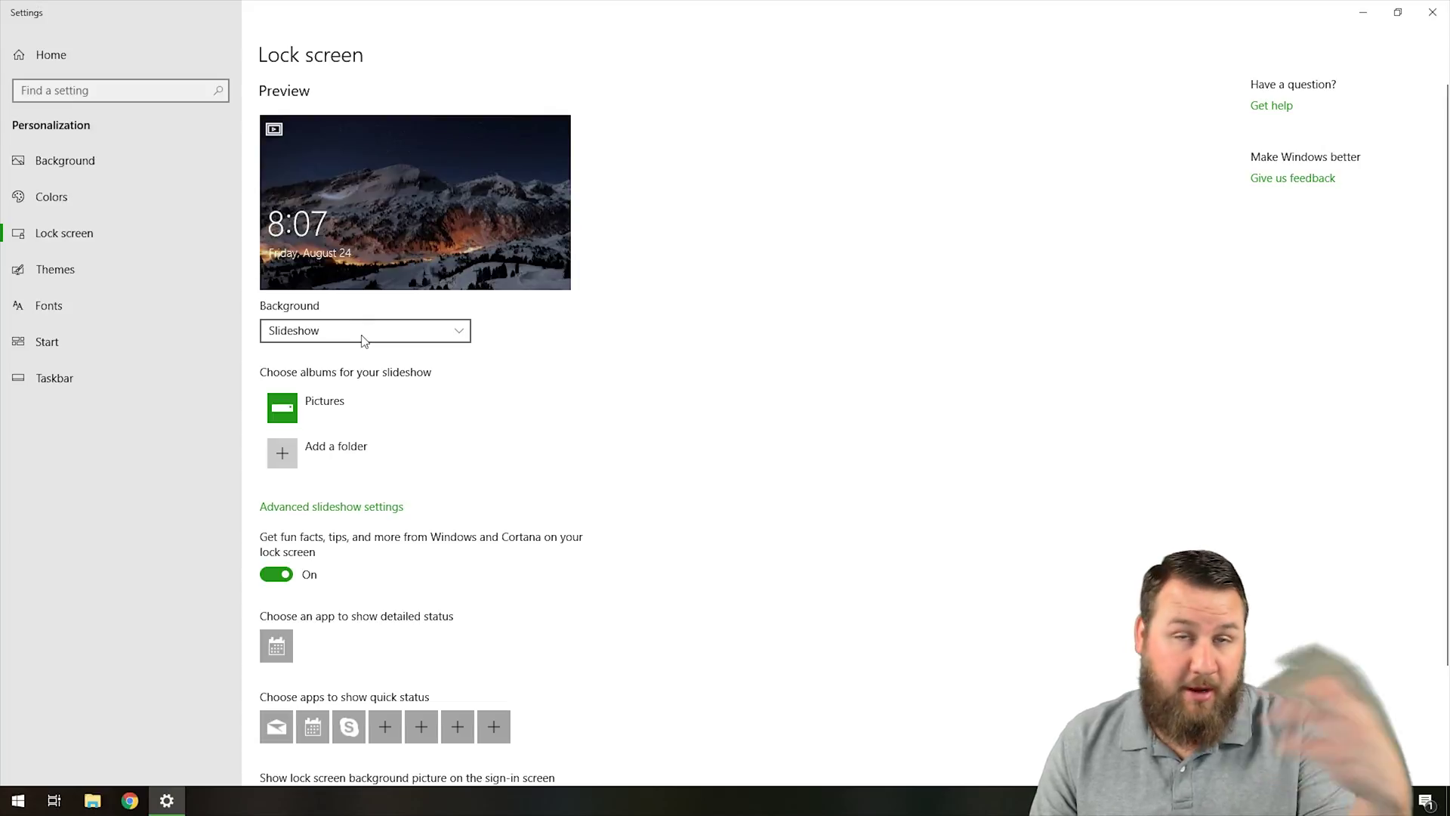
click(306, 336)
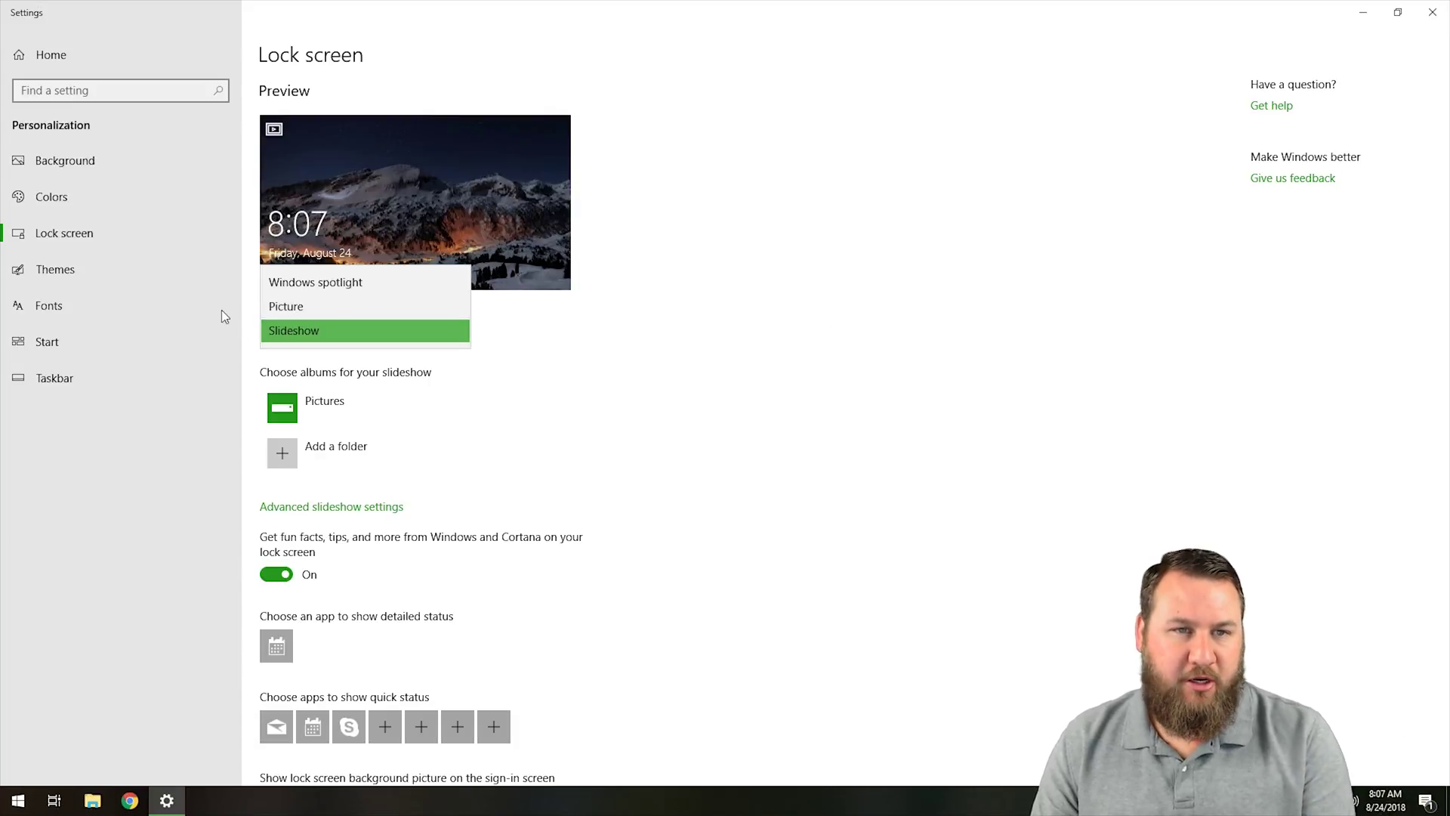
click(317, 307)
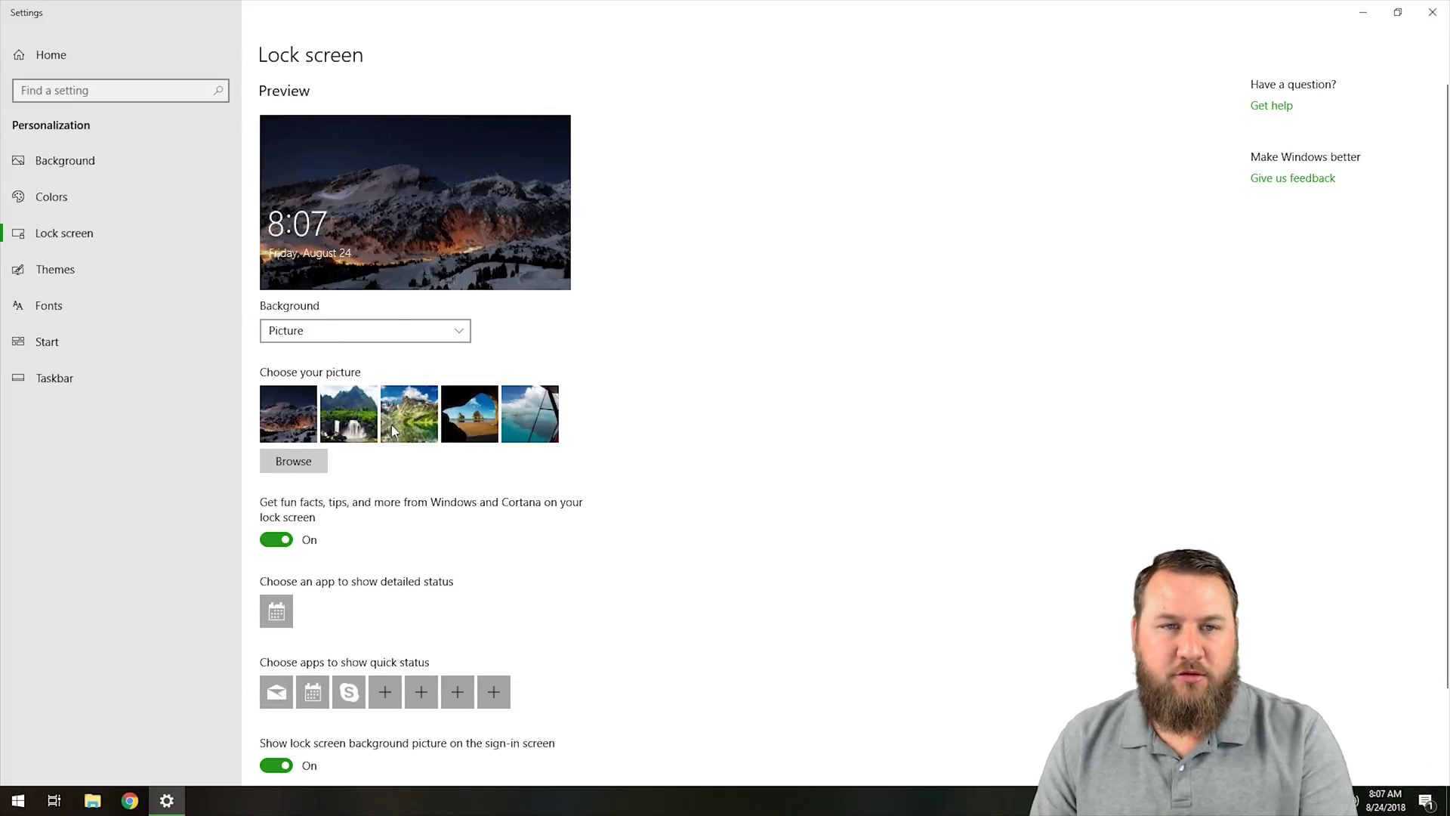
Keep Picture as the background type and browse for a picture file in Pictures
click(309, 336)
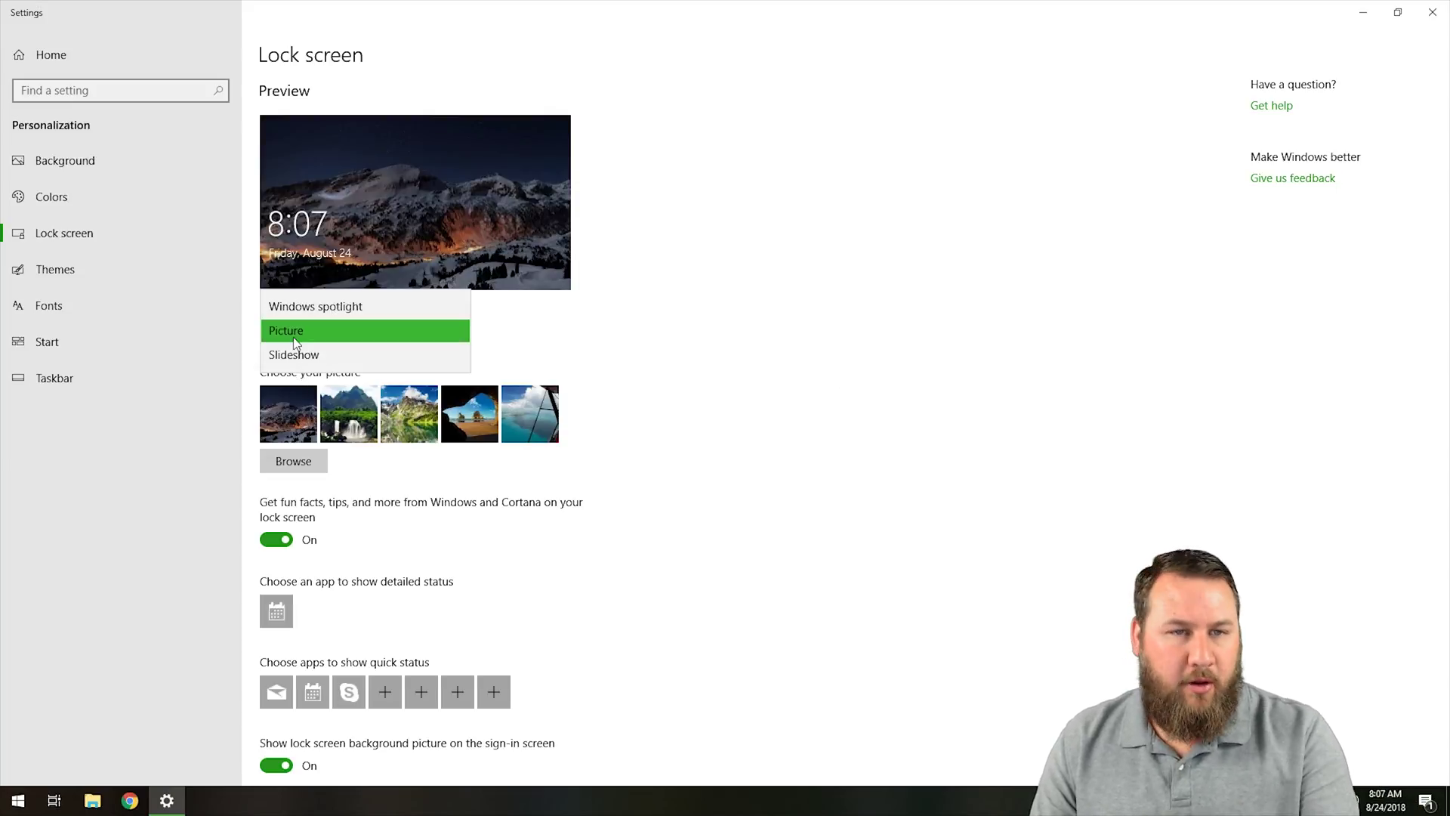
click(564, 336)
click(313, 332)
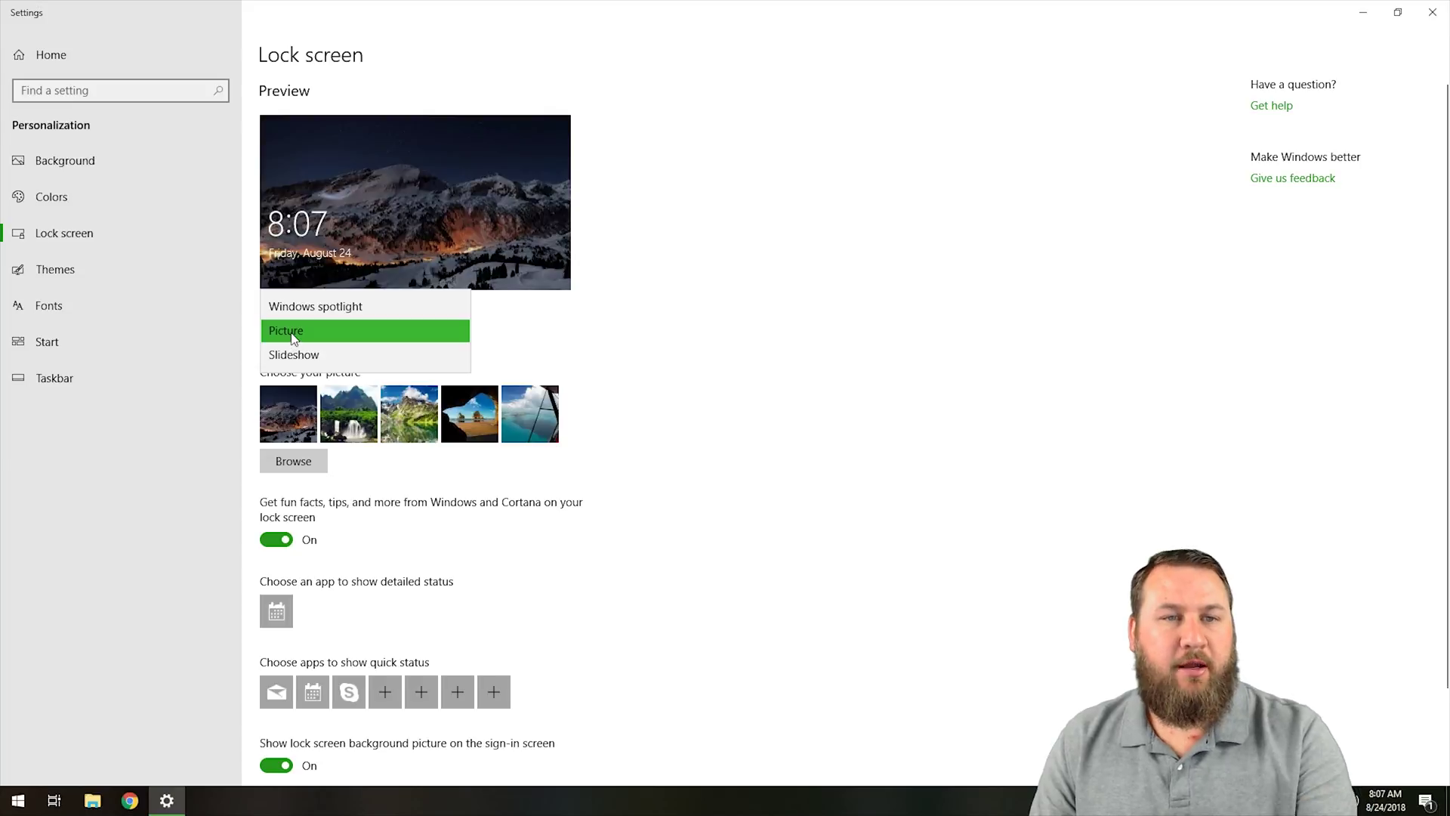
click(293, 332)
click(293, 460)
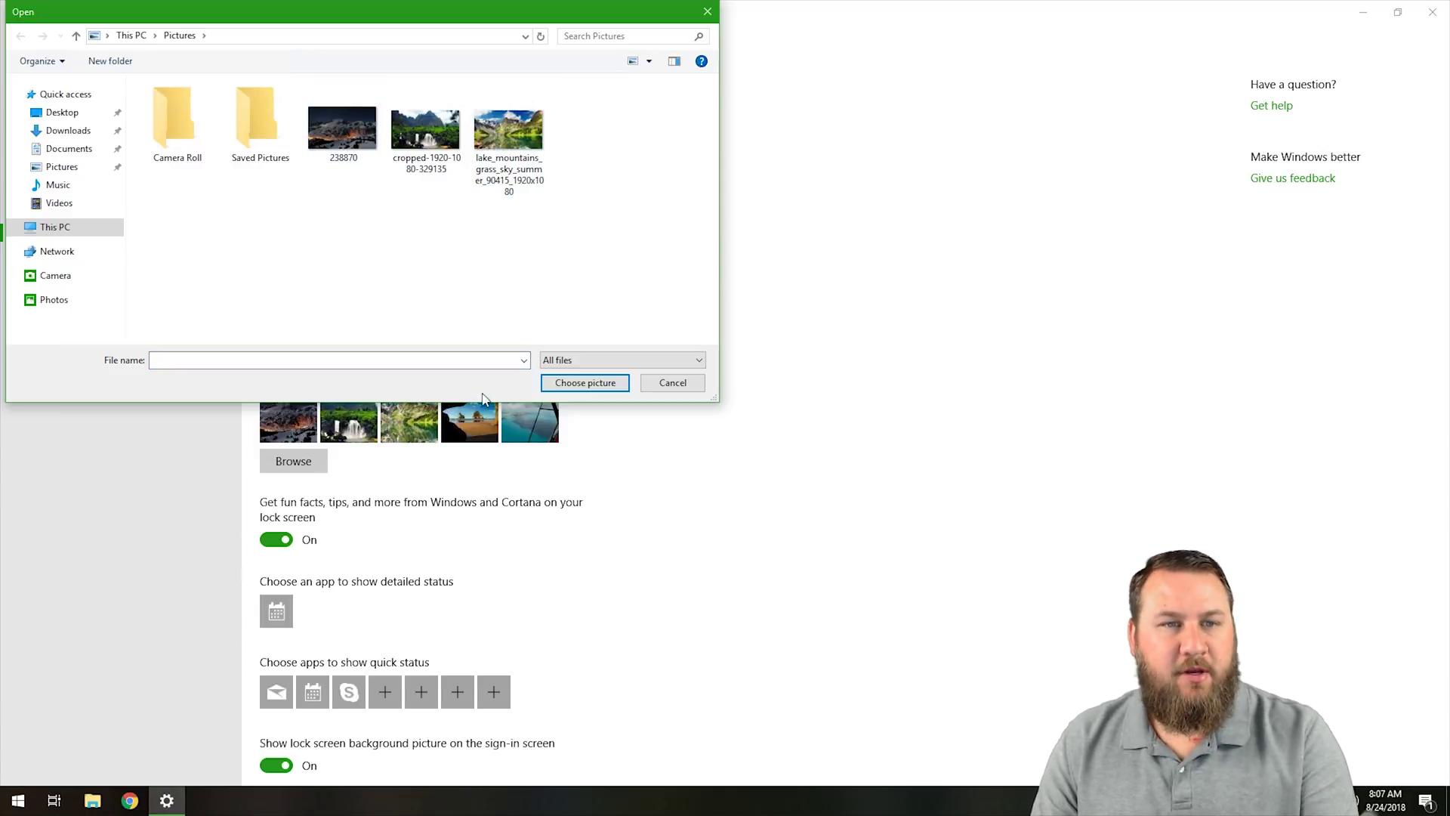
Set the lock screen picture to lake_mountains_grass_sky_summer_90415_1920x1080 from the Pictures folder
click(674, 385)
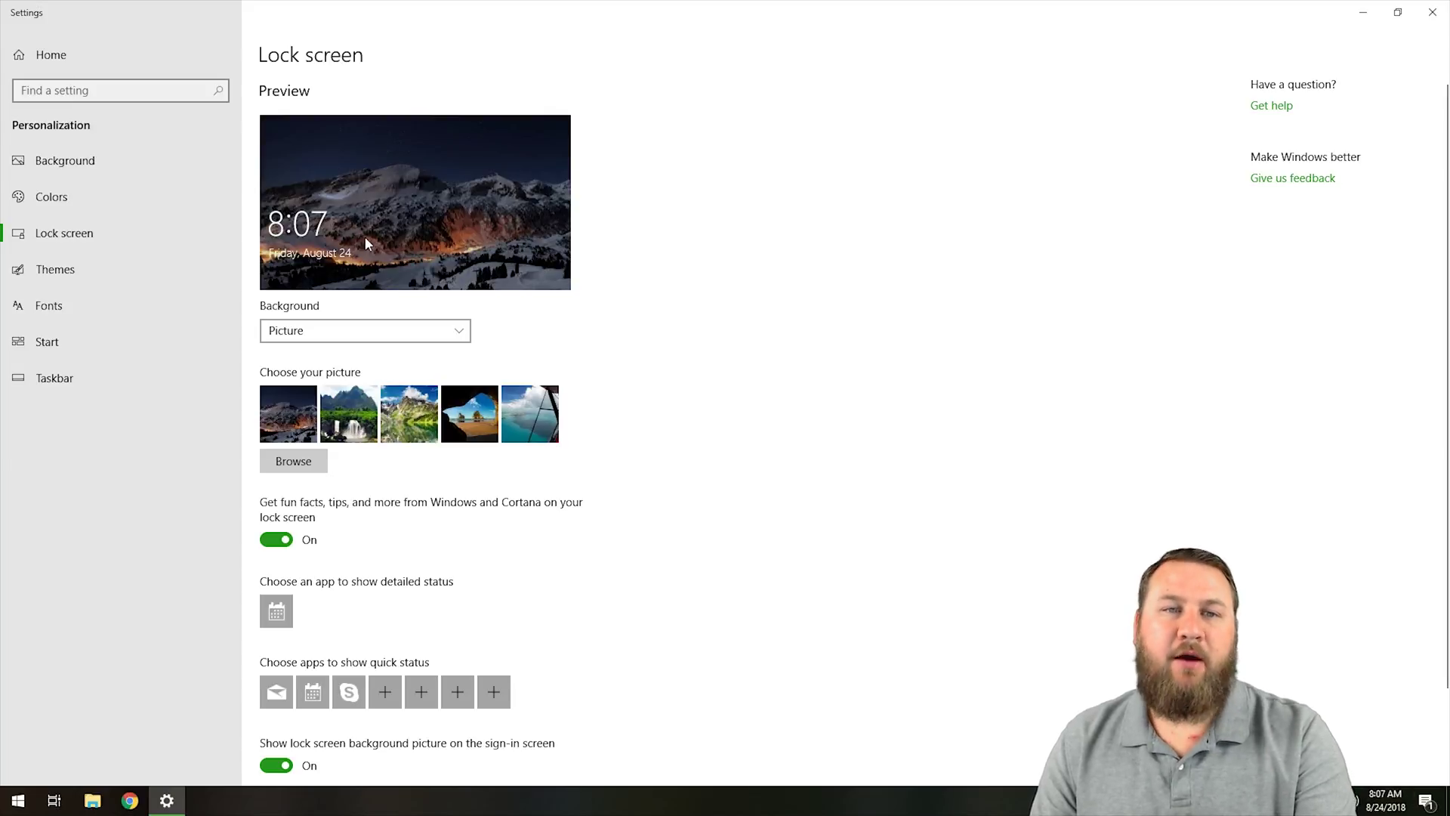
click(303, 469)
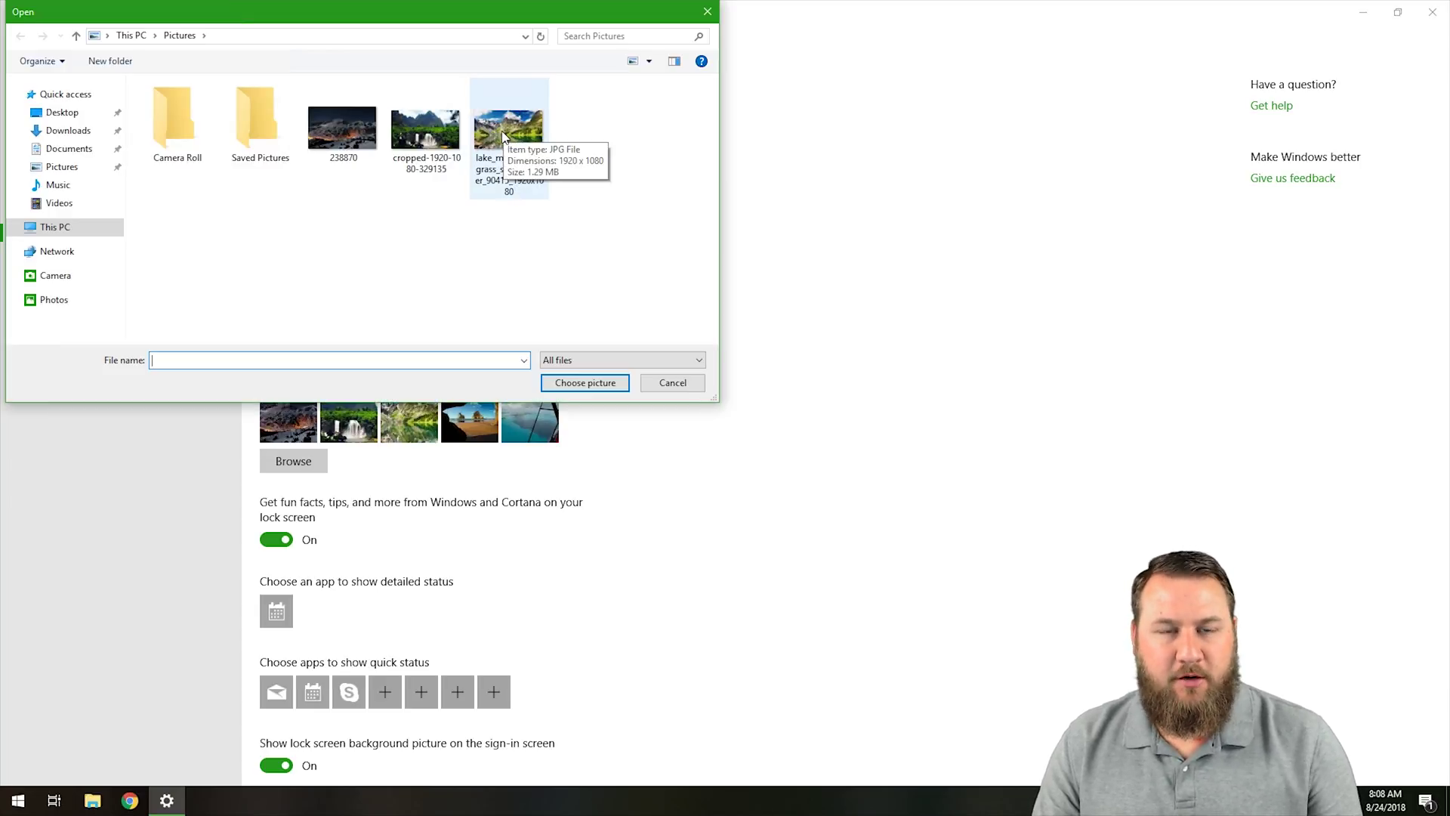
click(505, 134)
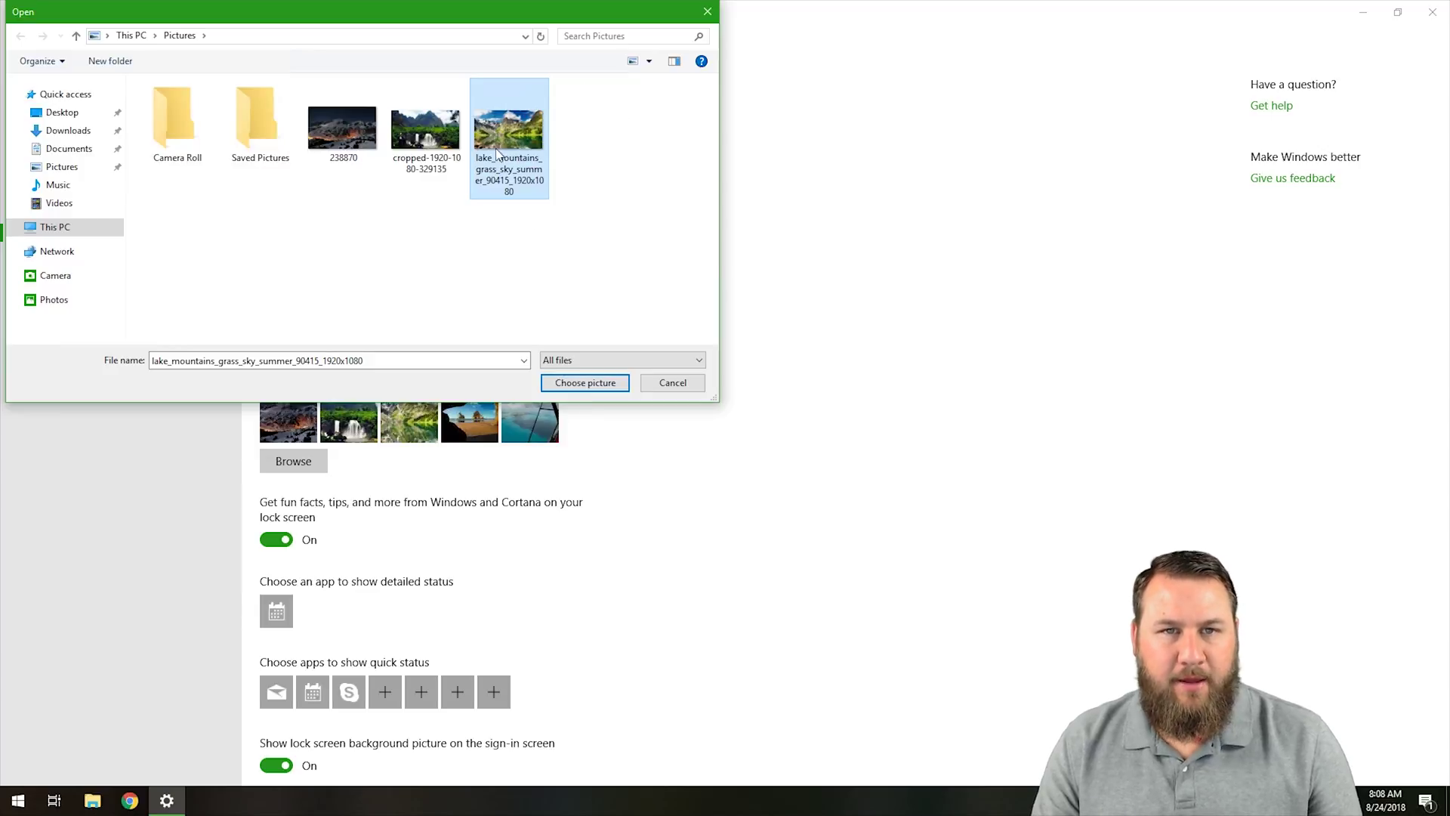
click(577, 386)
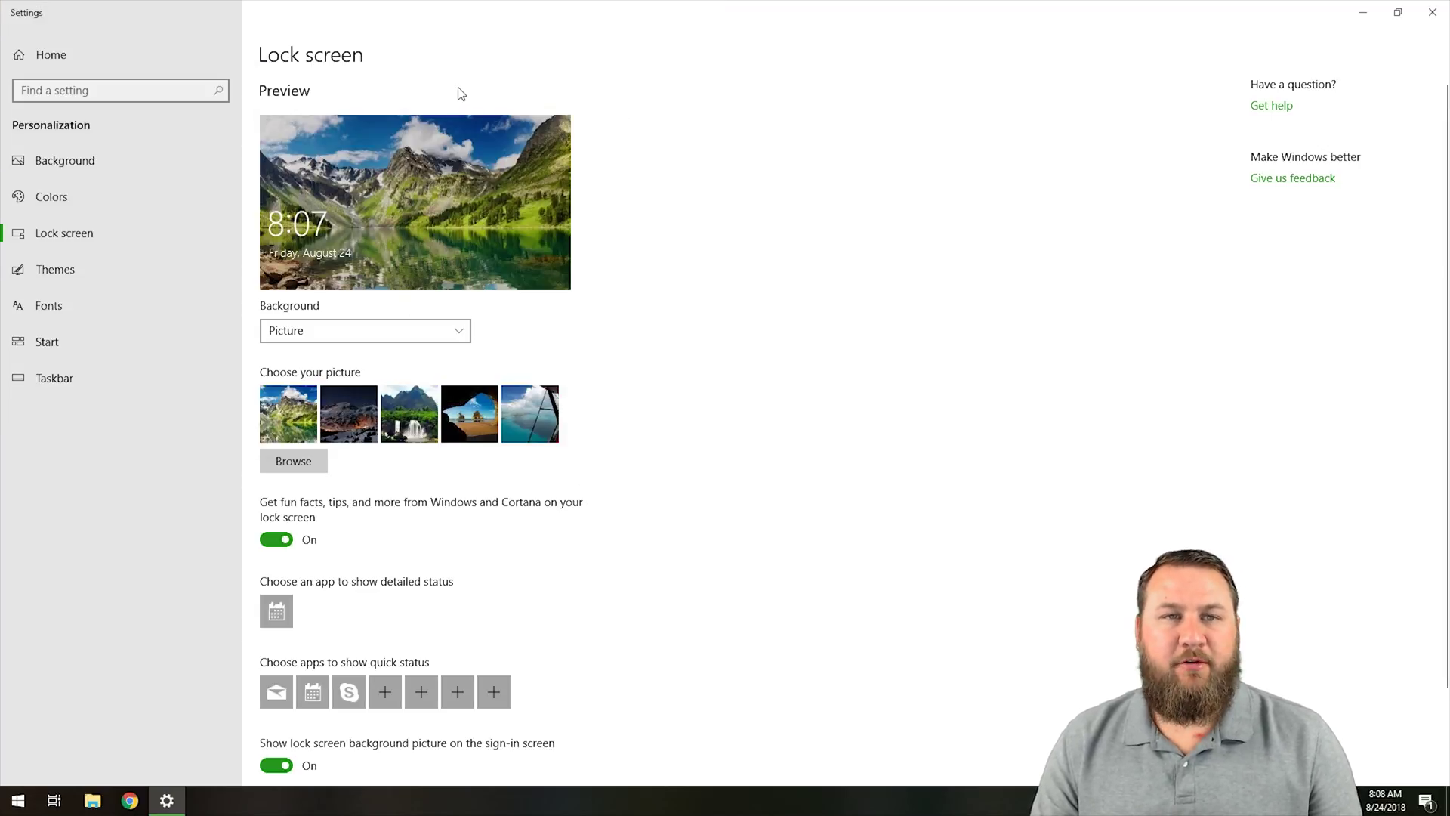
click(18, 801)
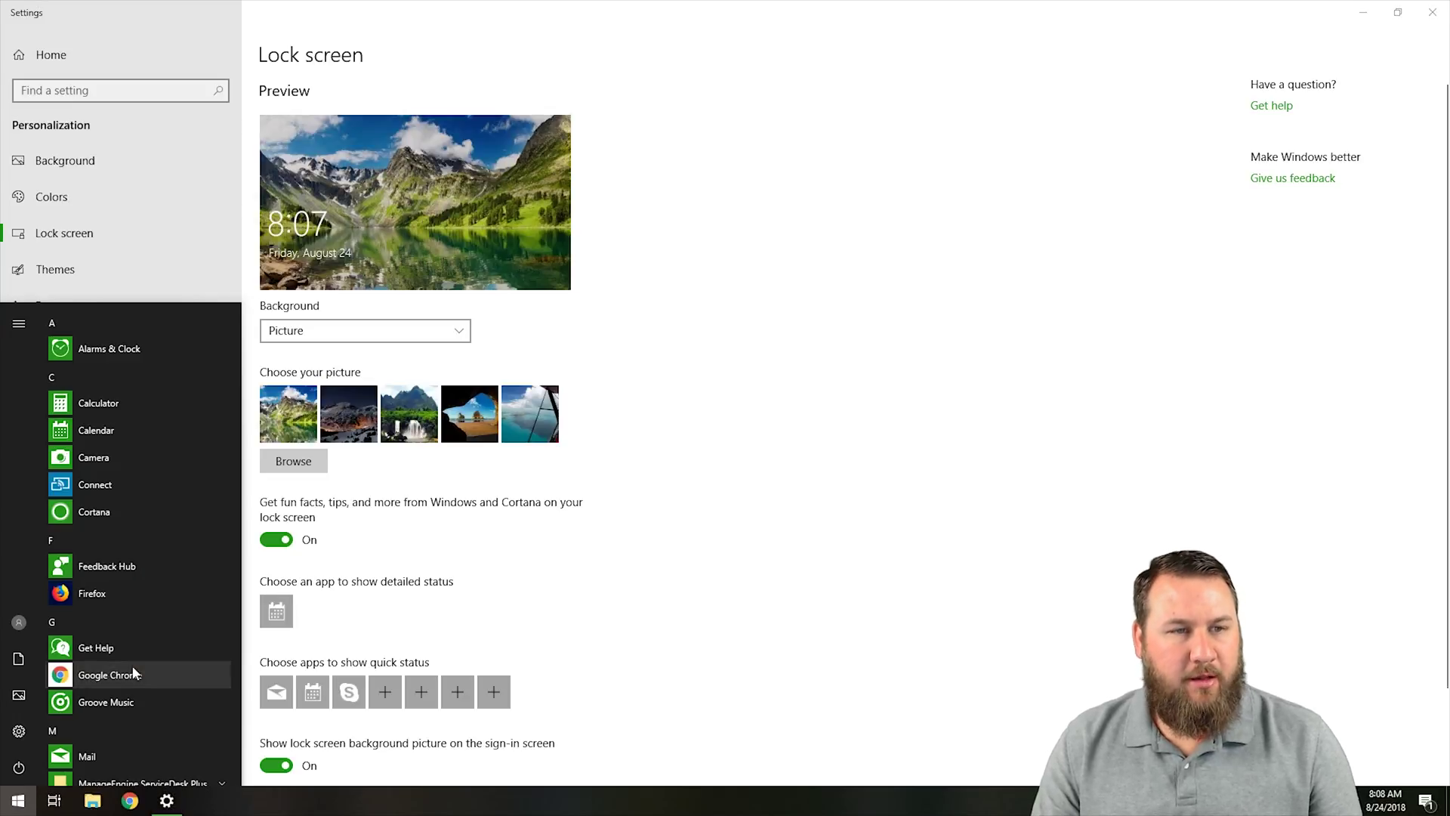
click(19, 622)
click(23, 563)
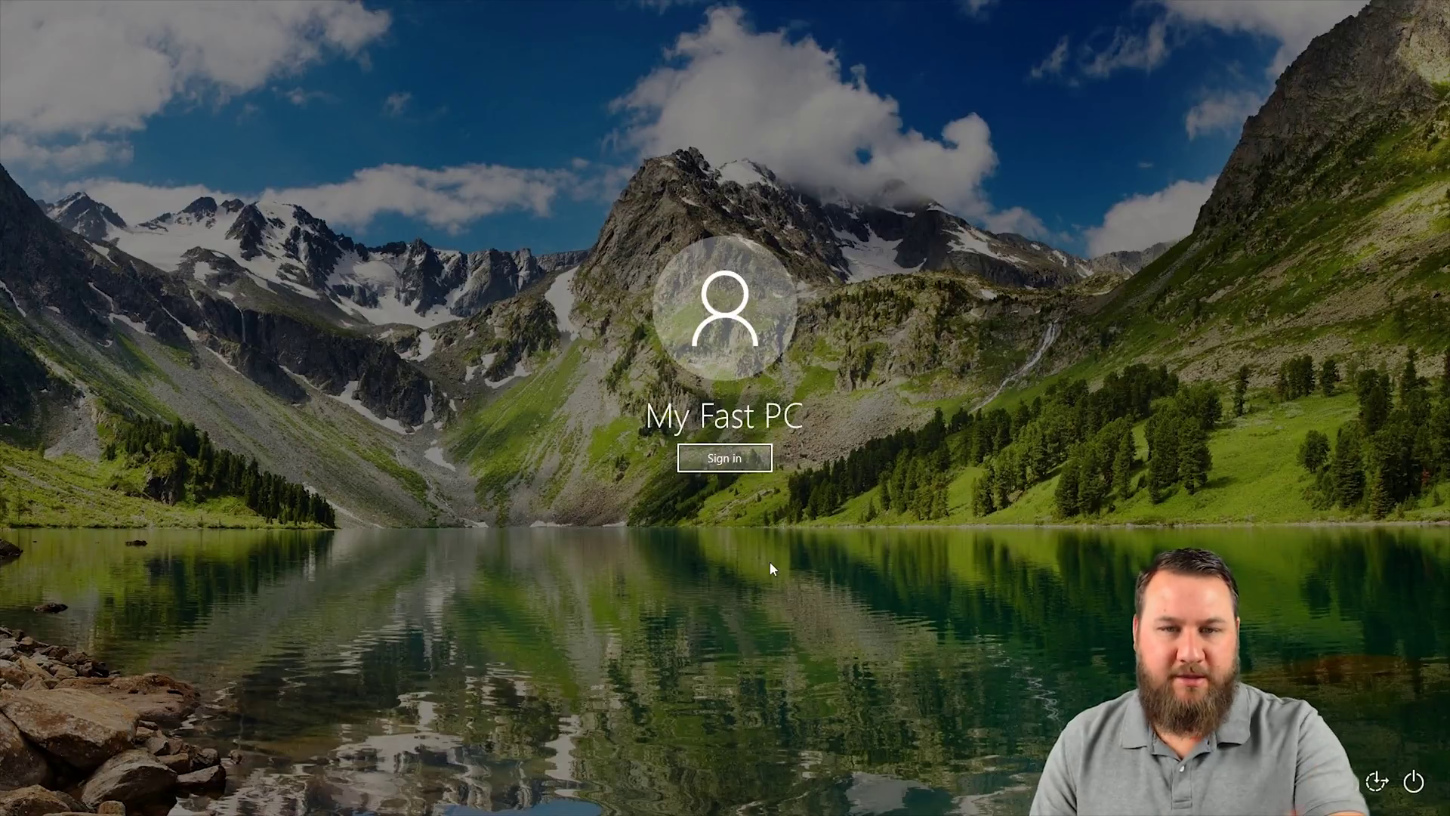
click(724, 459)
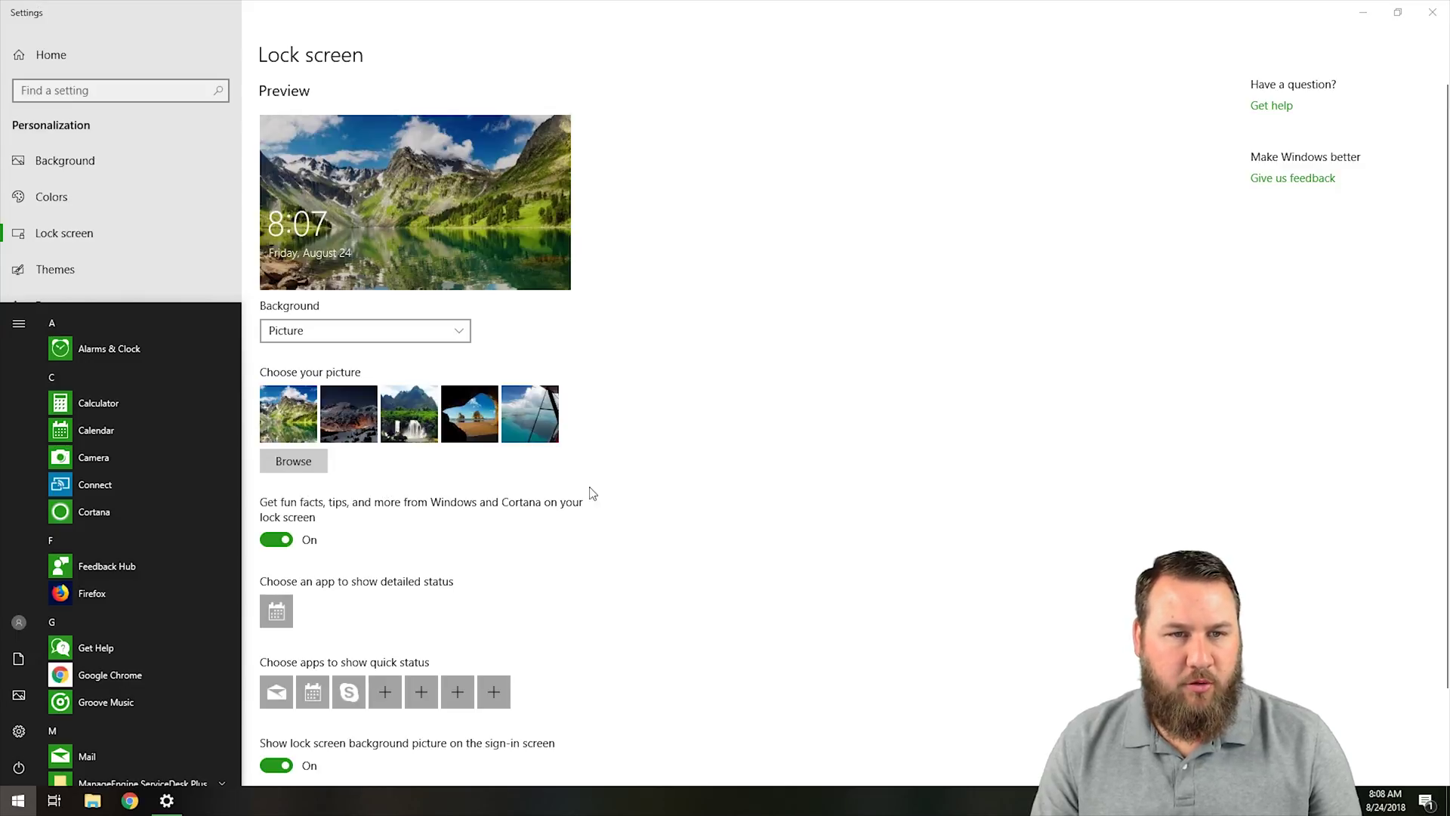
click(293, 461)
click(293, 460)
click(426, 129)
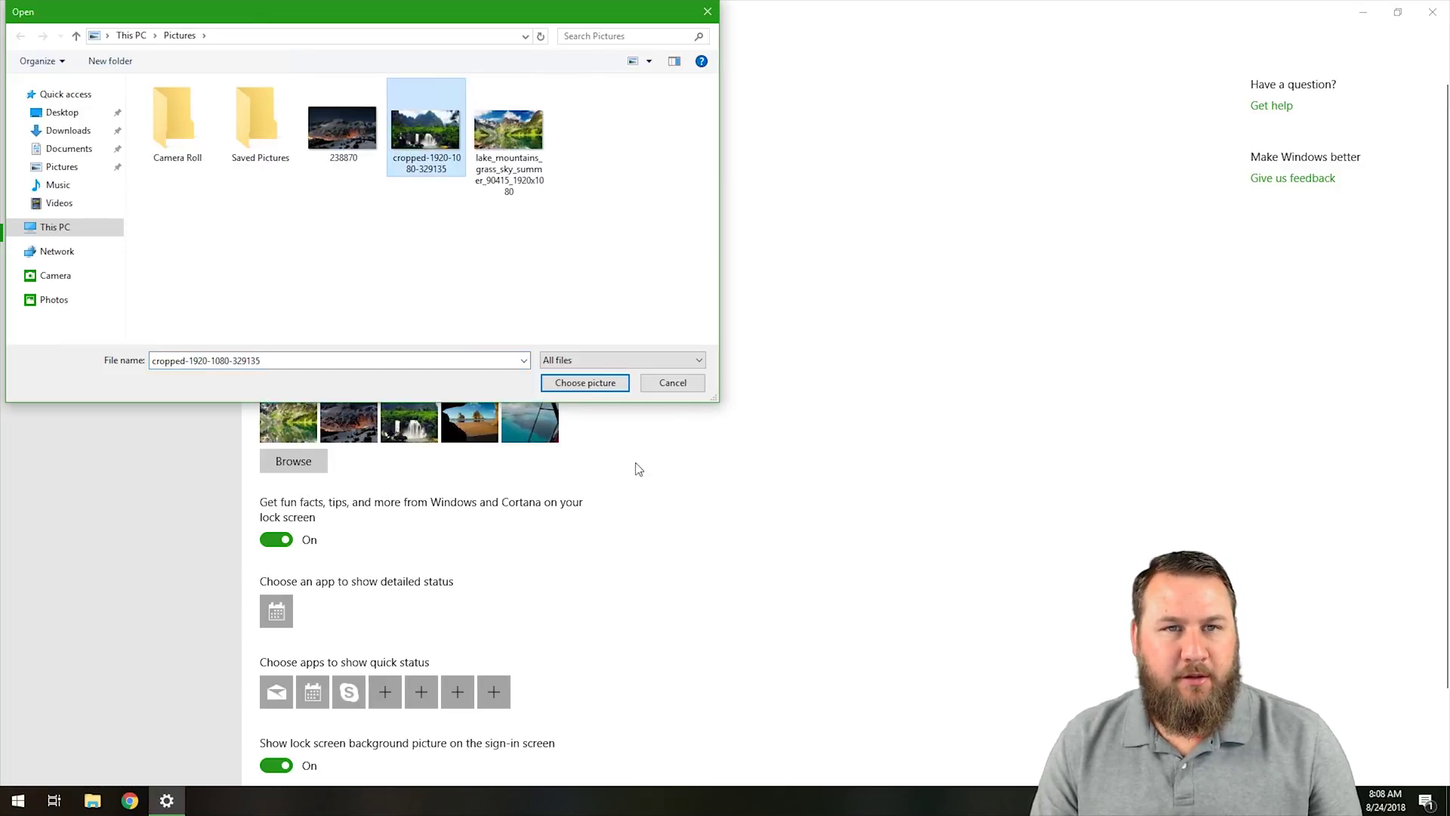
click(585, 382)
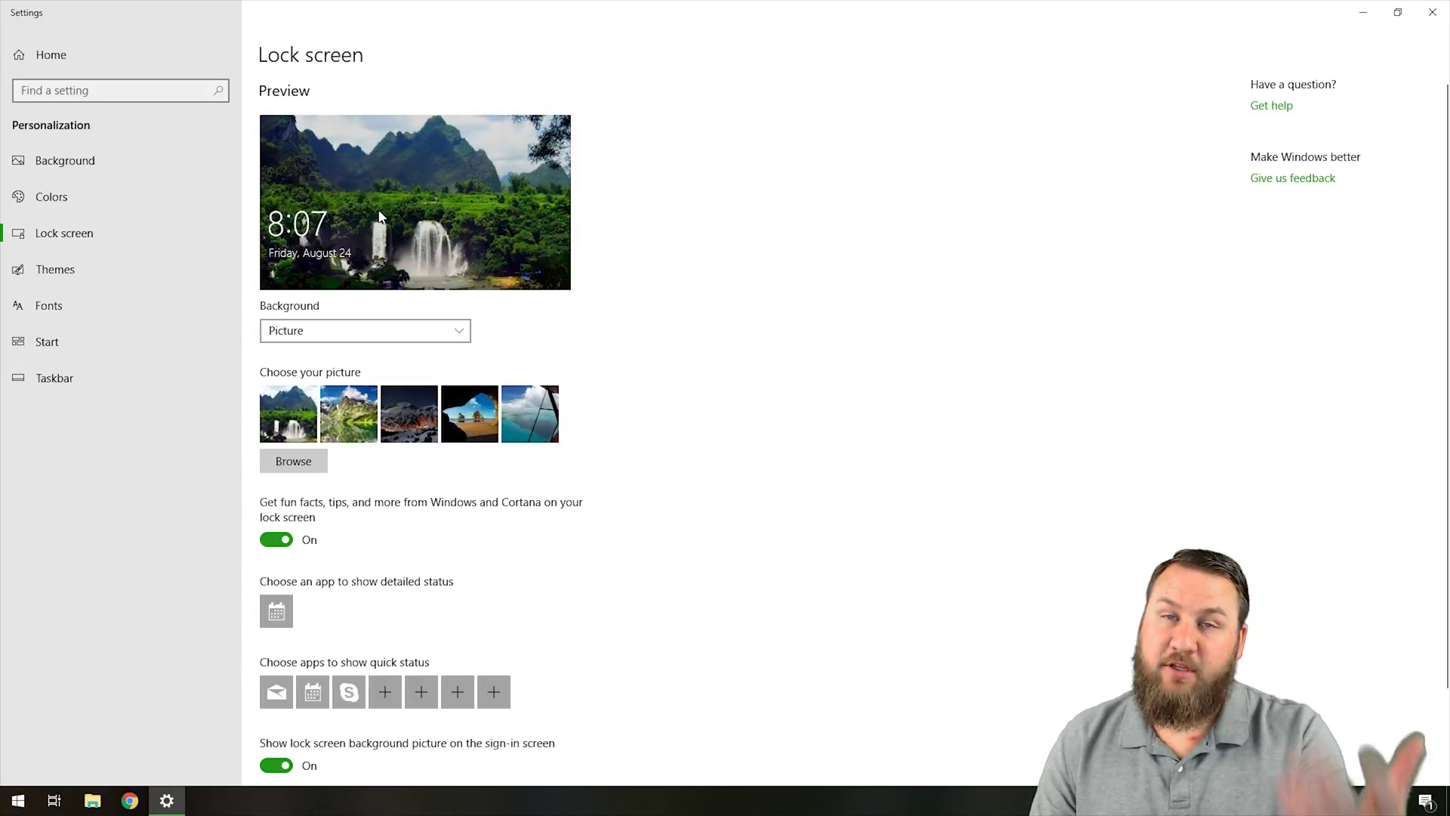
Lock the PC to view the waterfall background, then sign back in
click(18, 801)
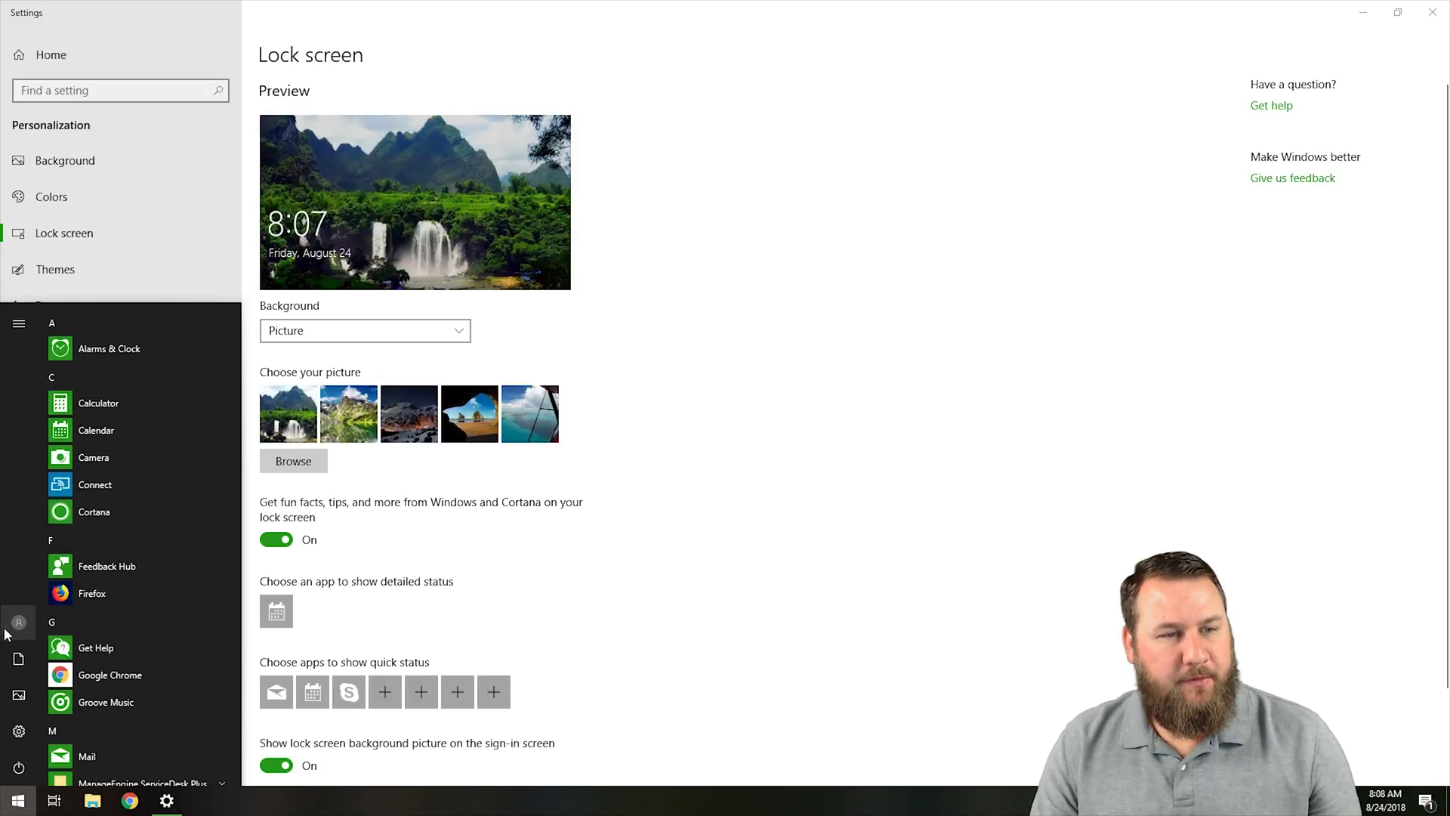
click(19, 622)
click(30, 562)
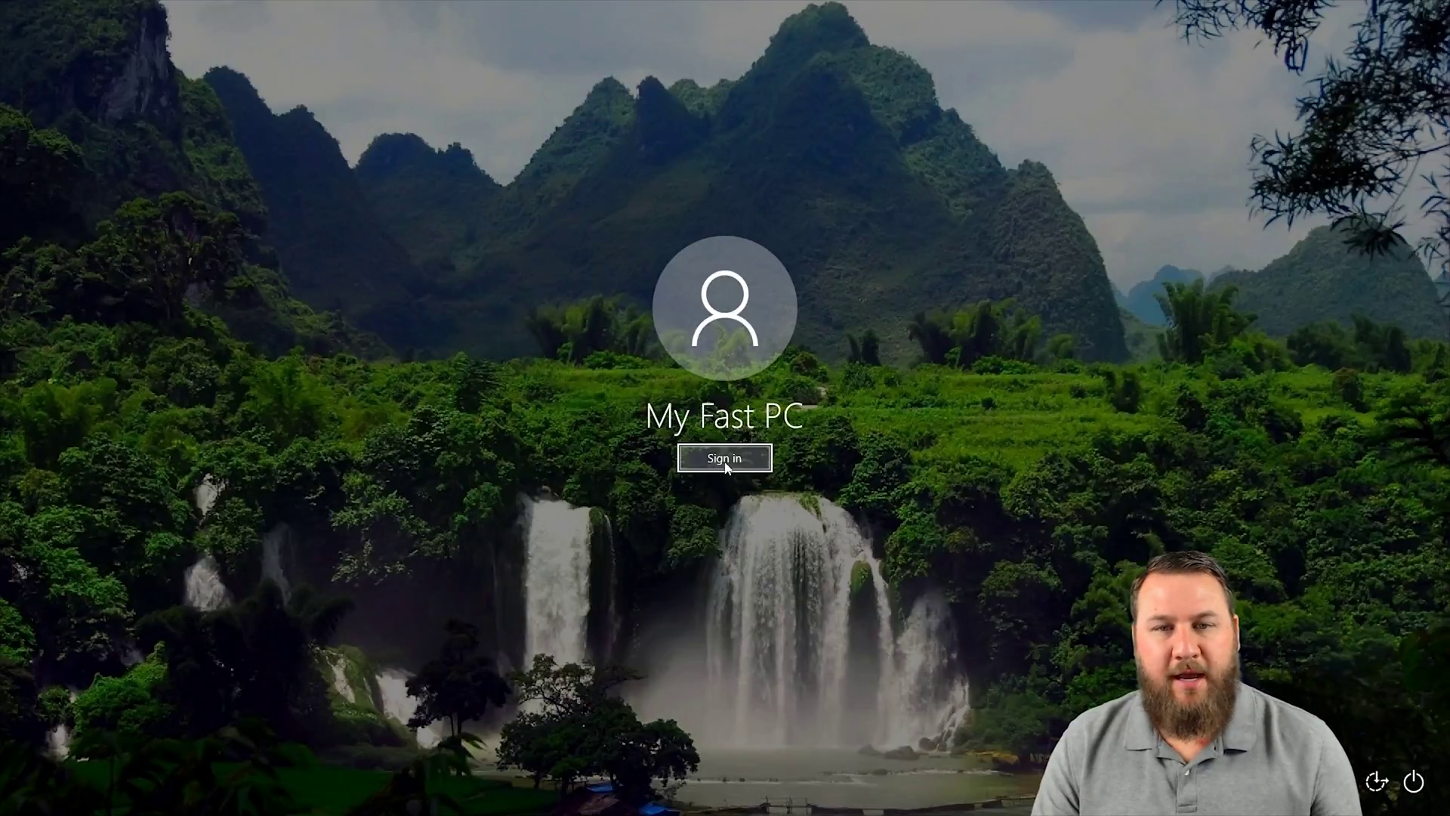
click(725, 467)
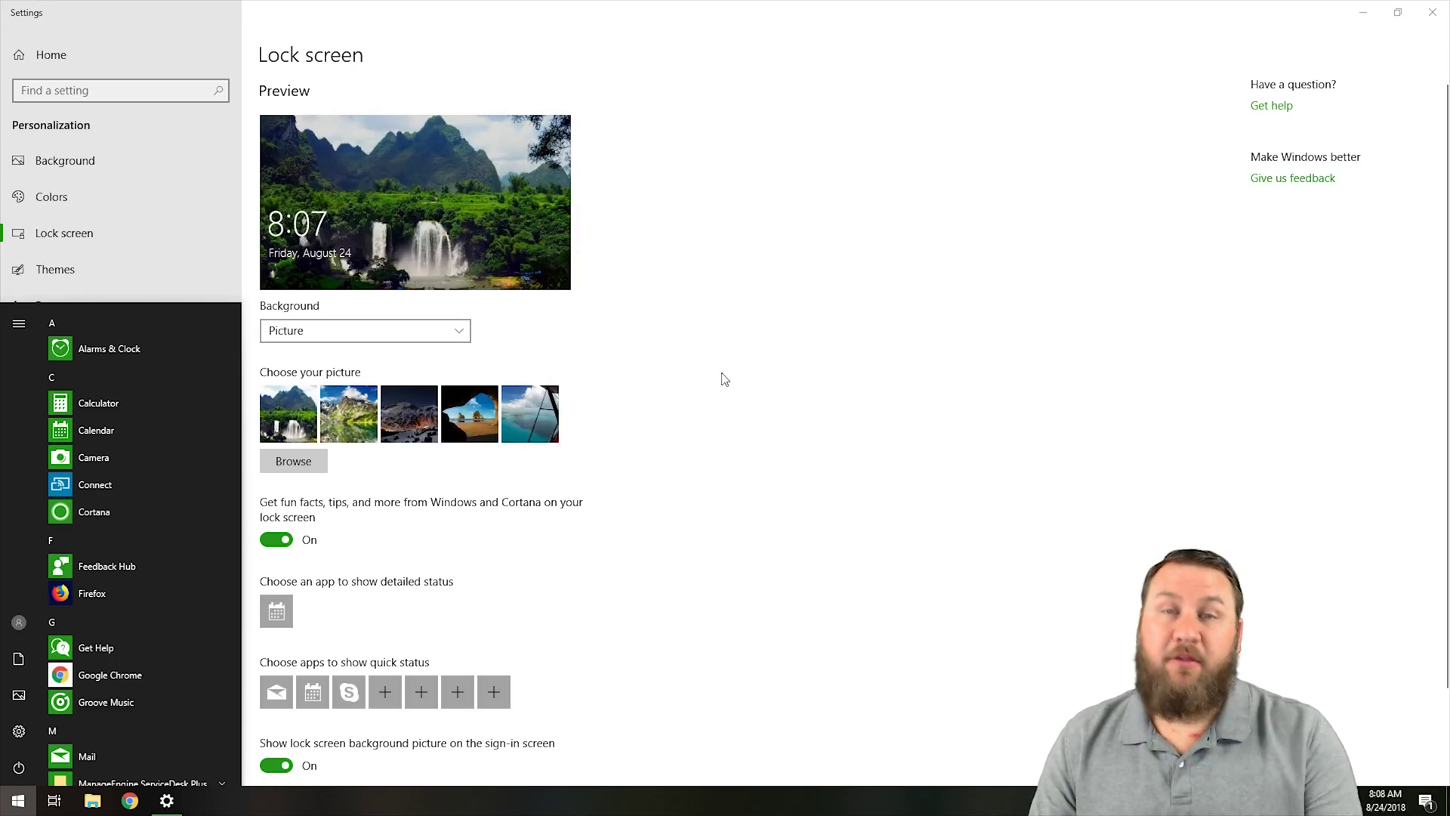
click(823, 357)
Switch the lock screen background to Slideshow and add the Saved Pictures folder as an album
click(376, 336)
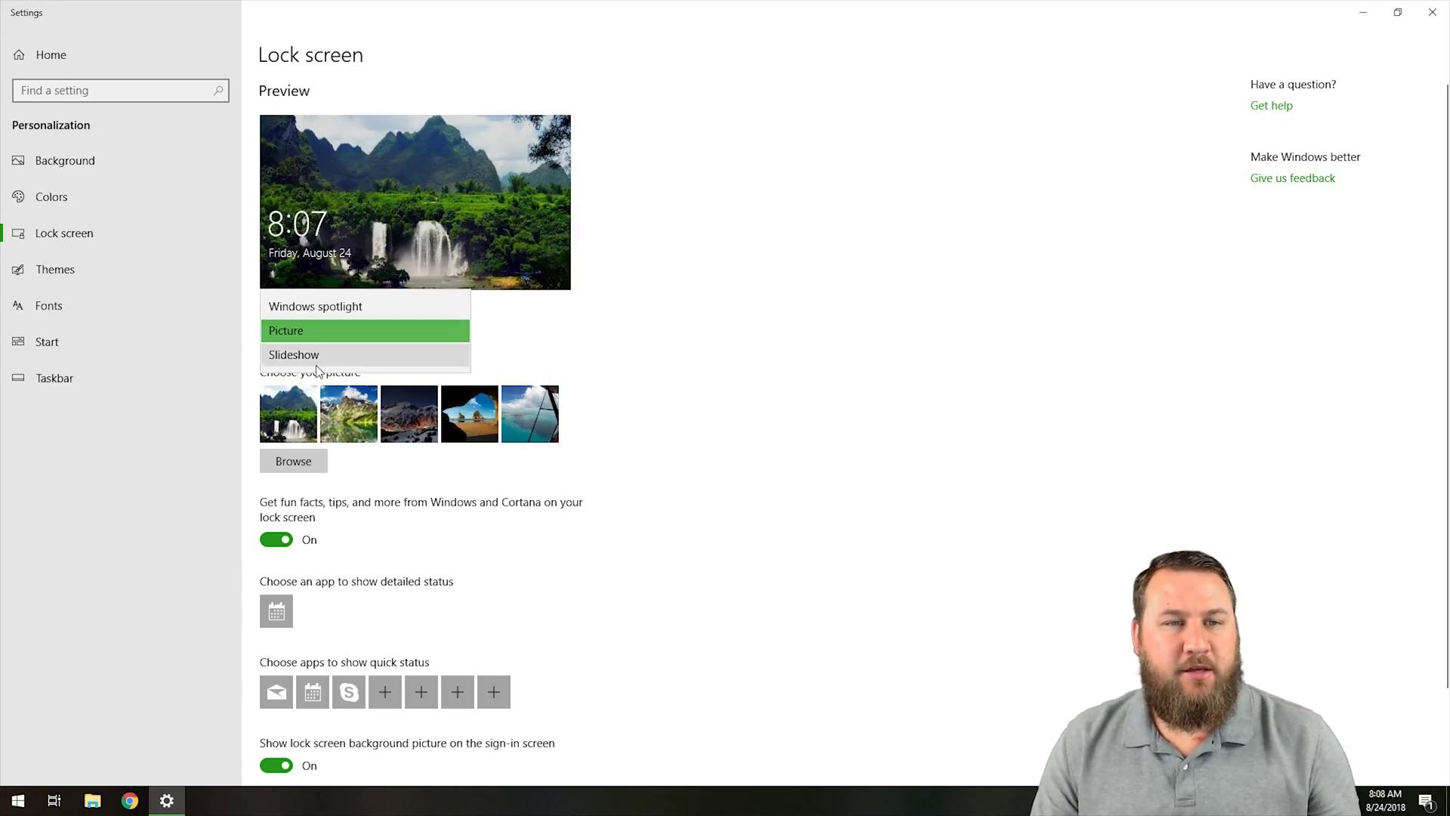
click(310, 356)
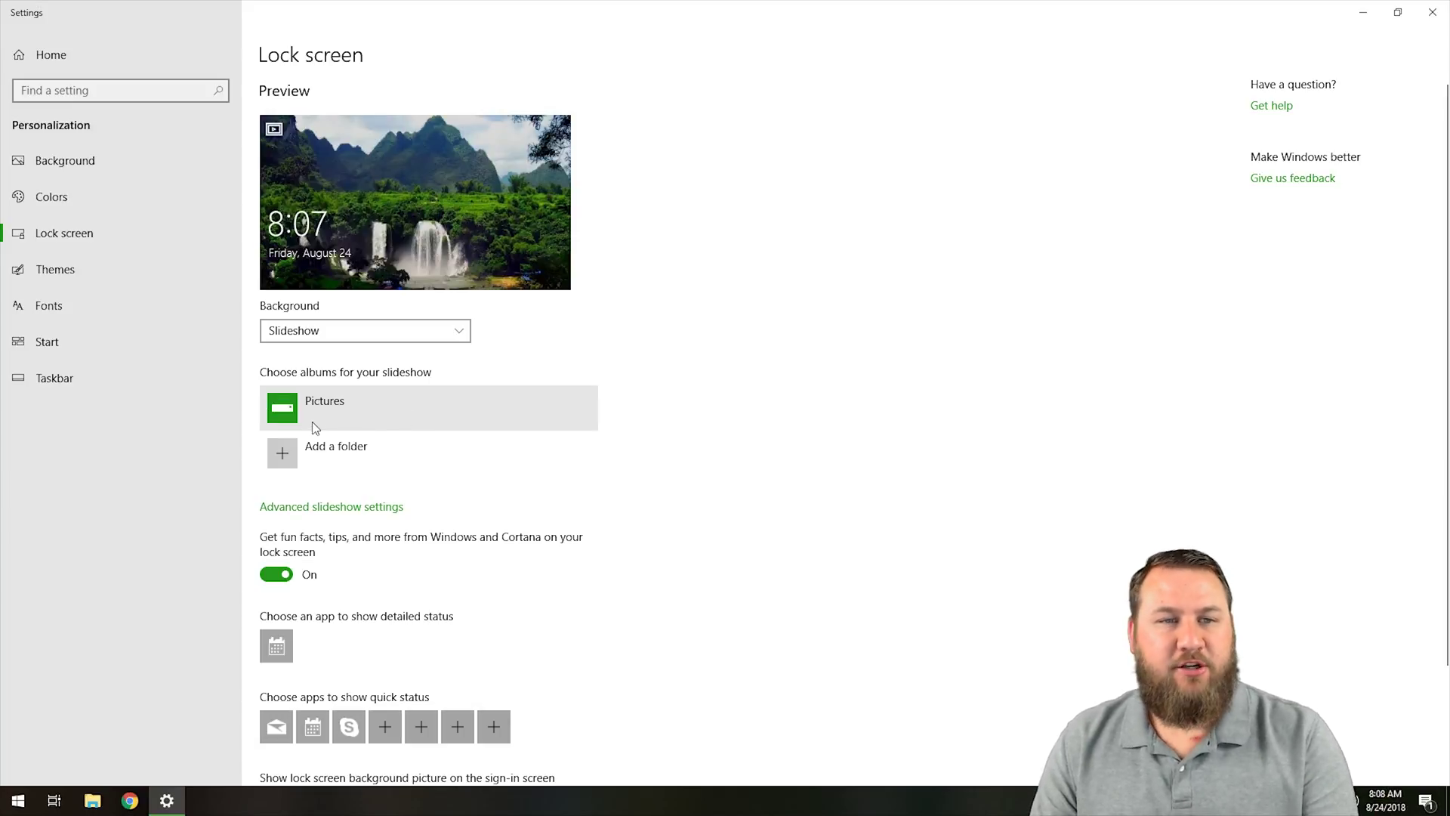
click(280, 458)
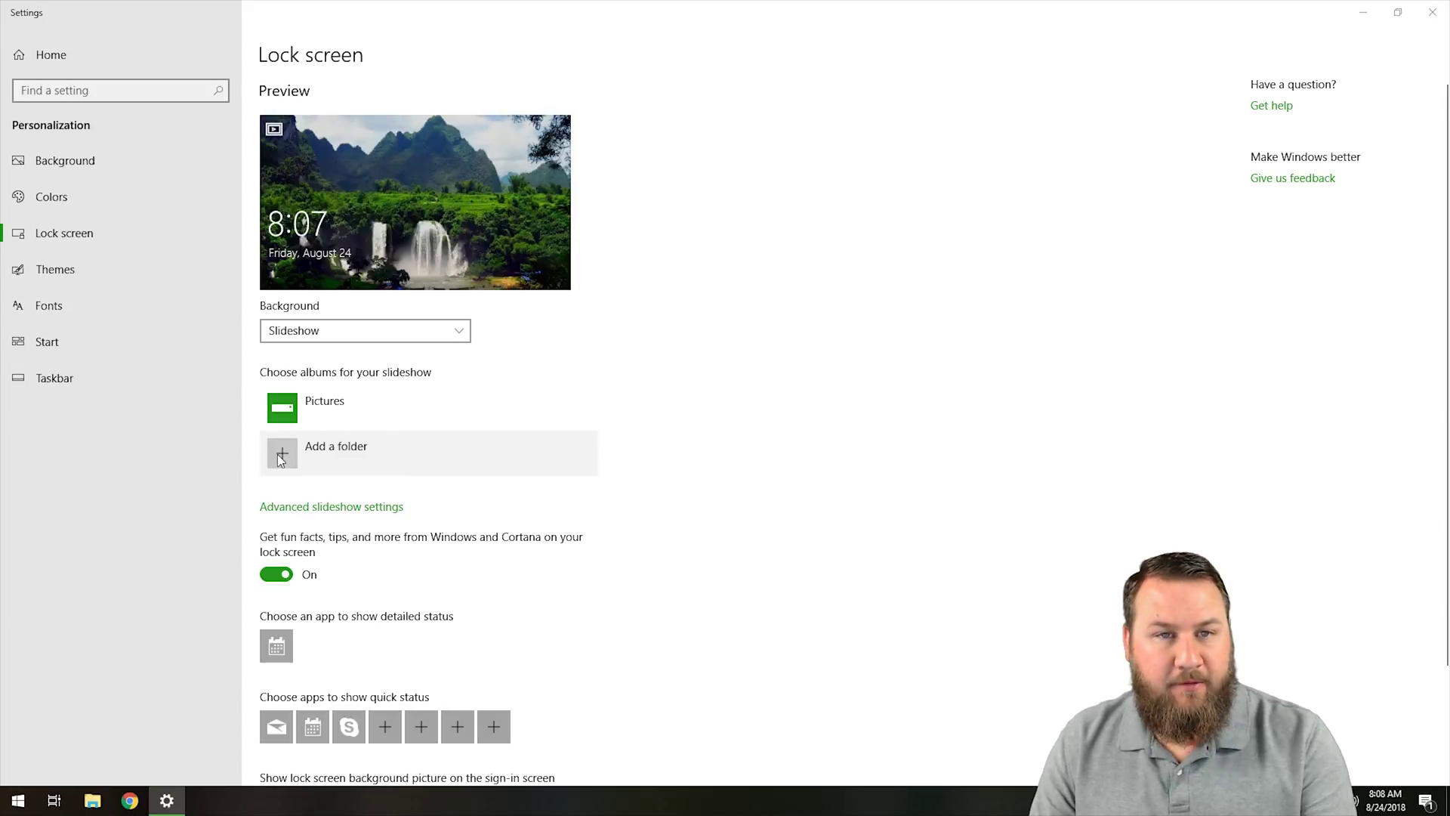
drag(390, 7, 696, 125)
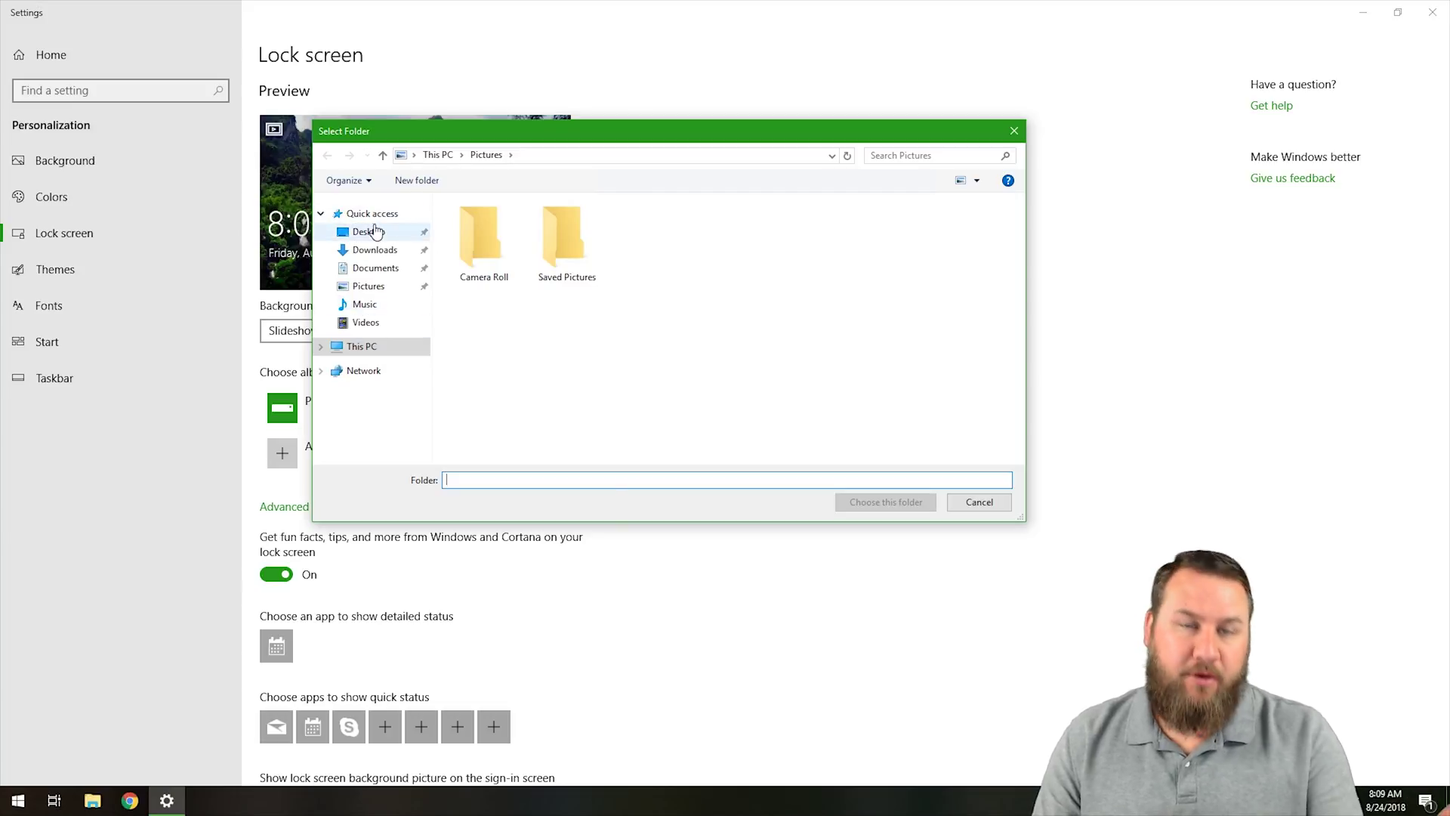
click(566, 240)
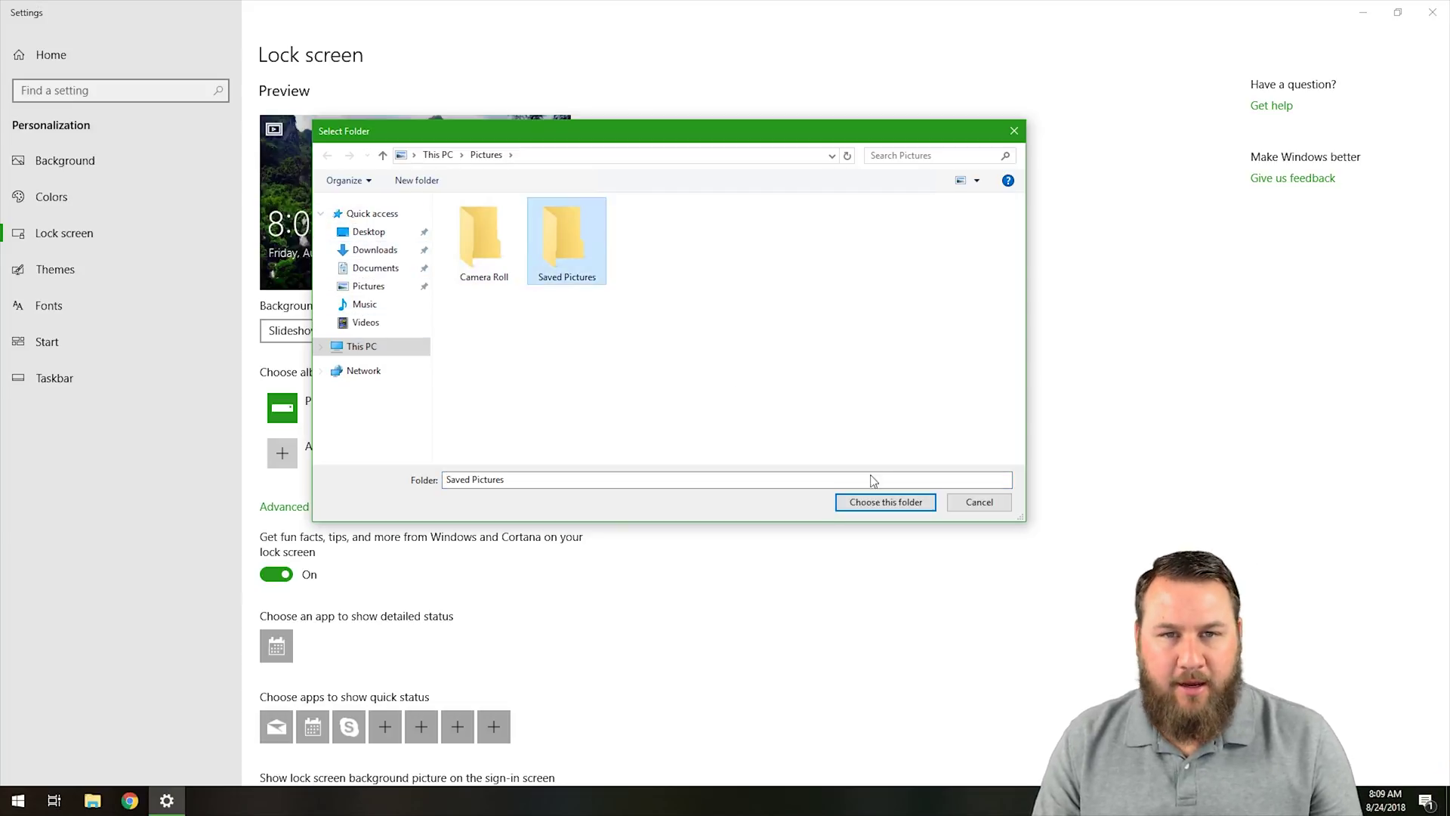
click(876, 504)
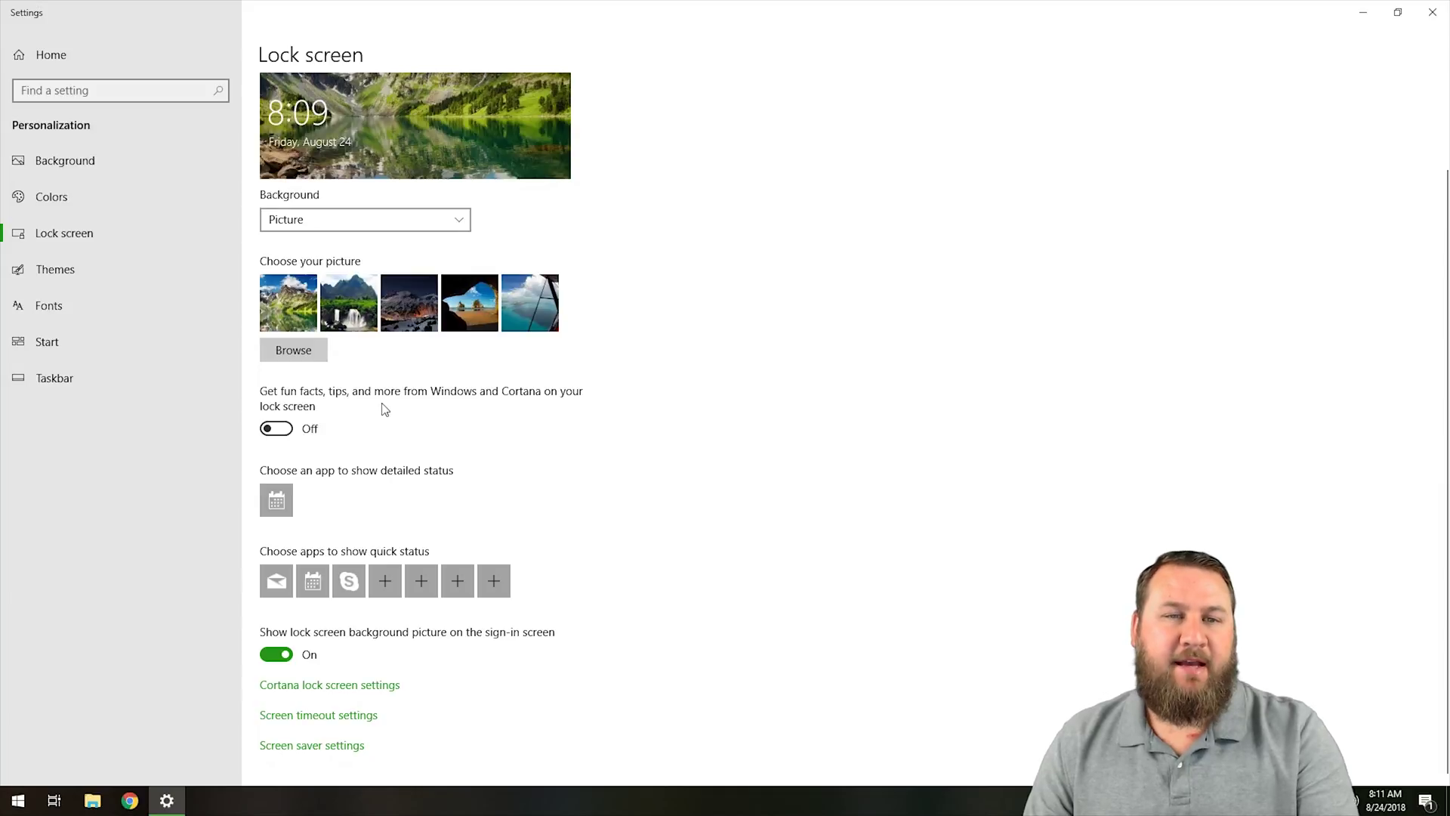
Toggle 'Get fun facts, tips, and more' on and off twice, leaving it Off
click(280, 430)
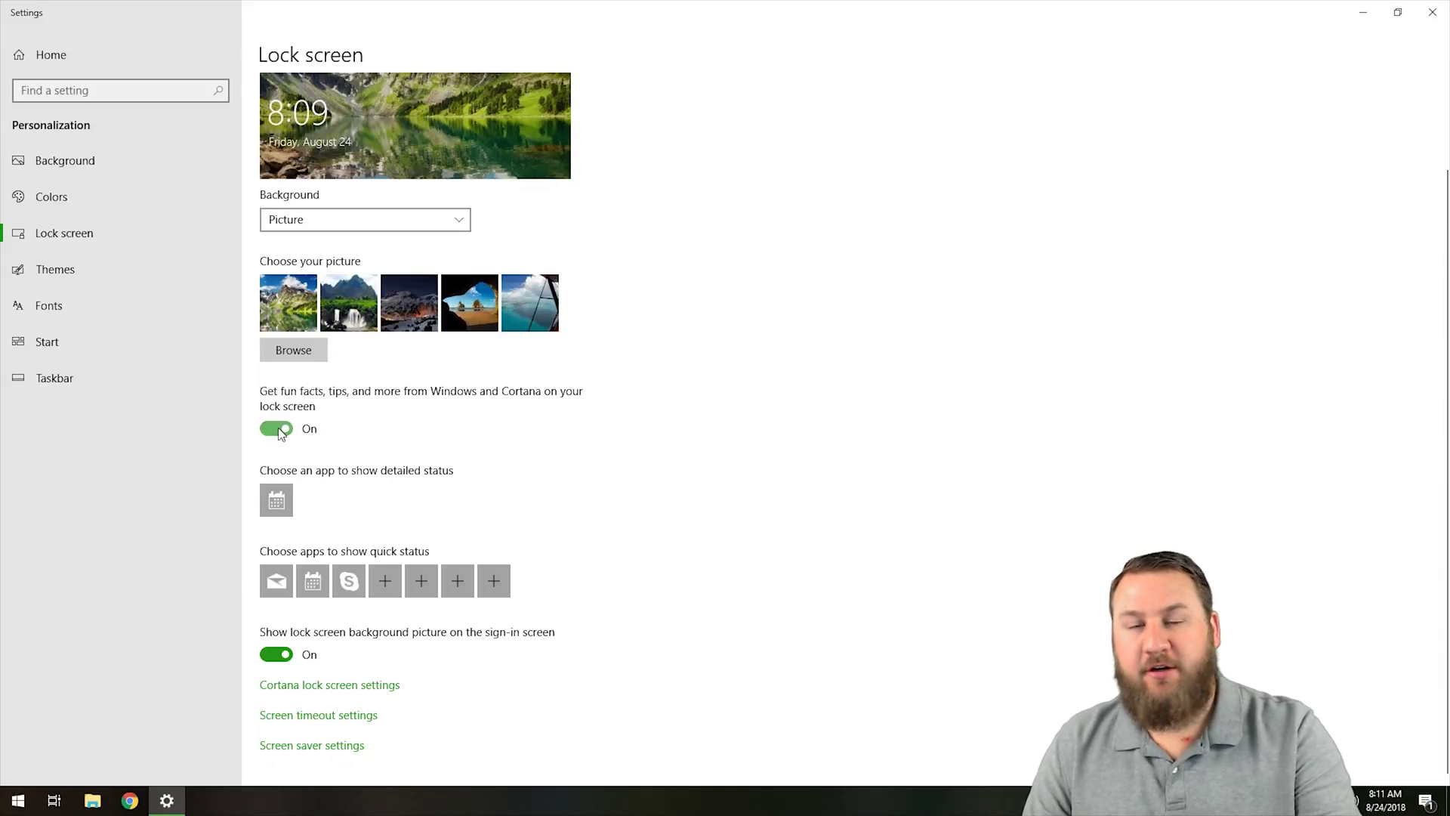
click(280, 431)
click(280, 430)
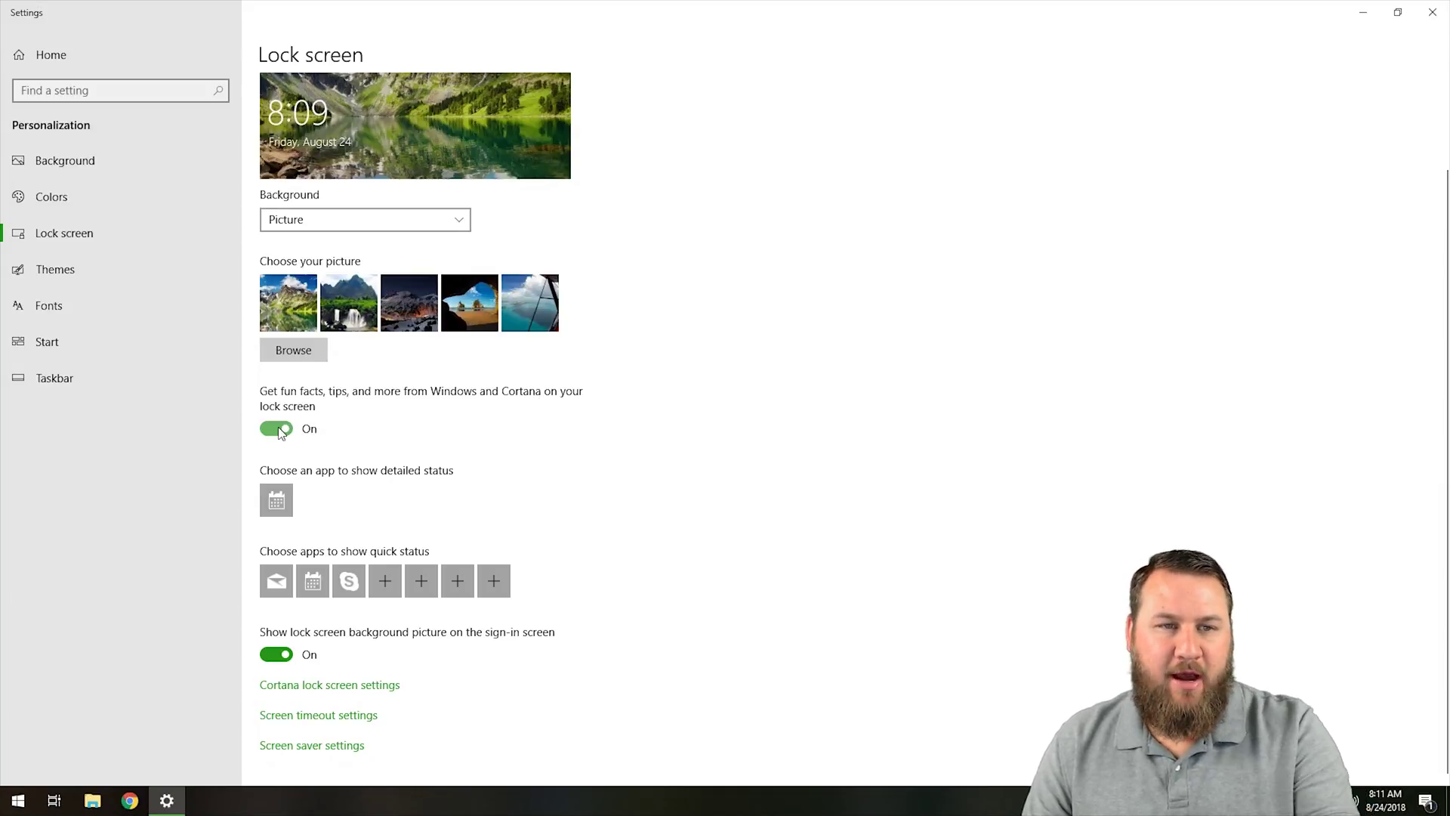
click(280, 431)
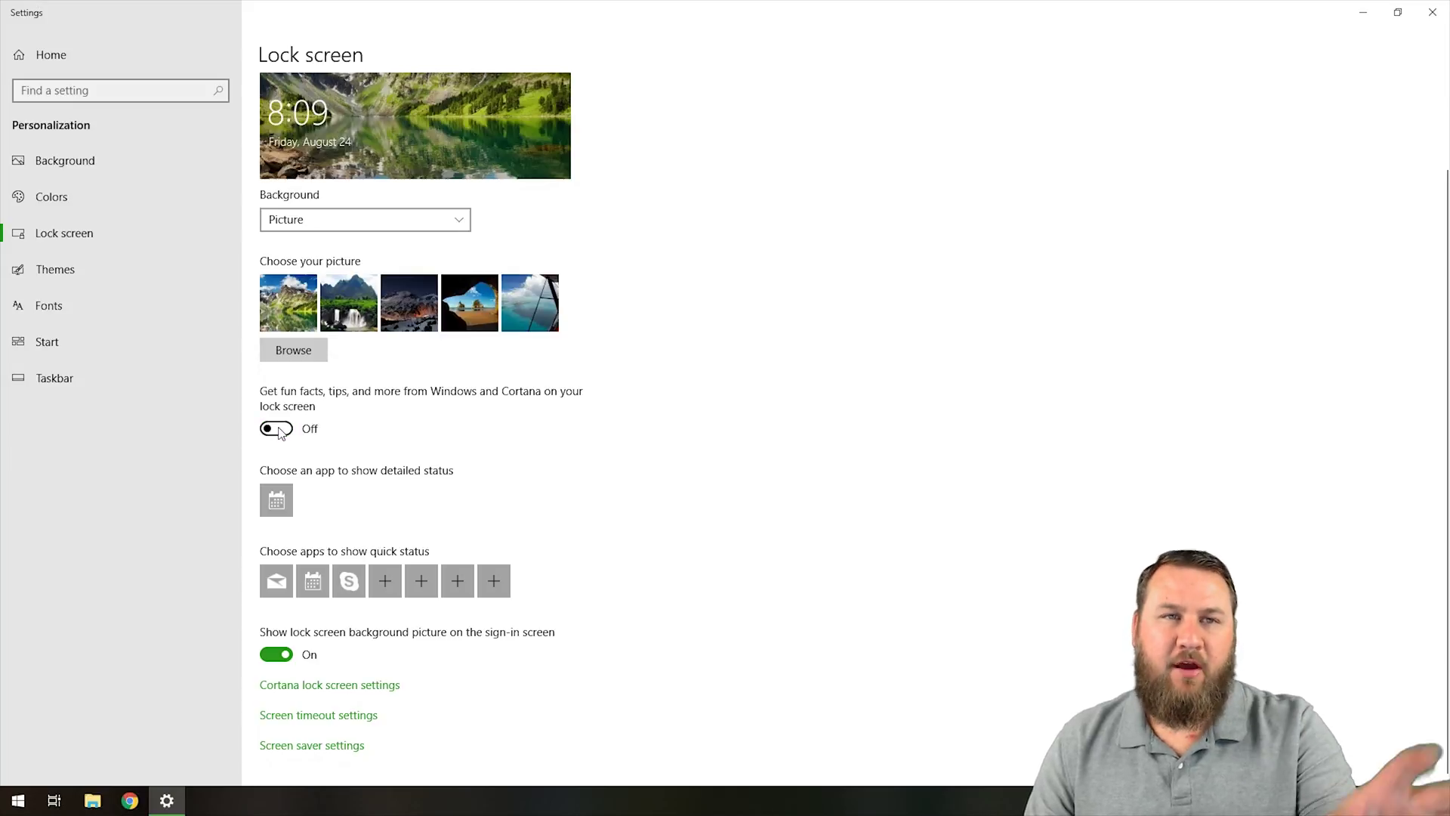